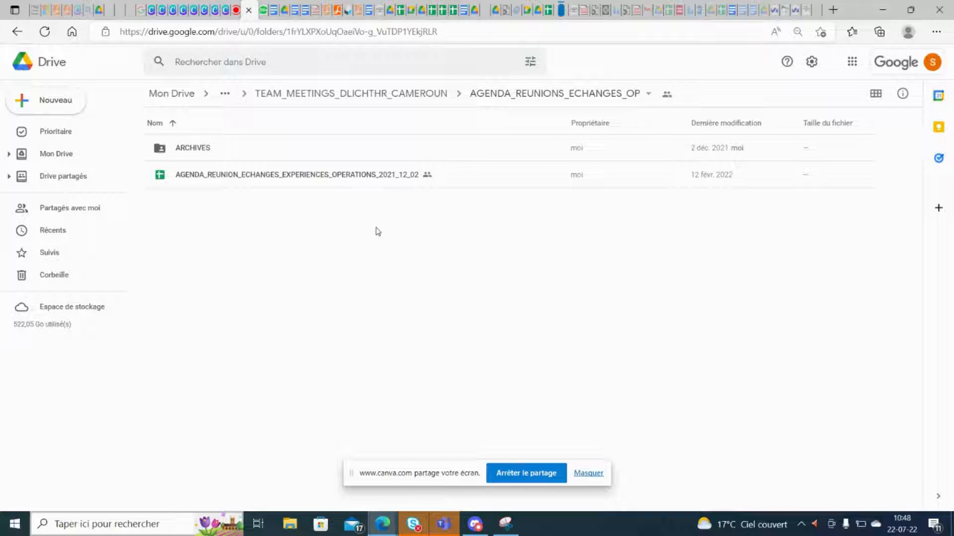
Make a copy of the AGENDA_REUNION_ECHANGES_EXPERIENCES_OPERATIONS_2021_12_02 spreadsheet in the current folder.
right_click(276, 178)
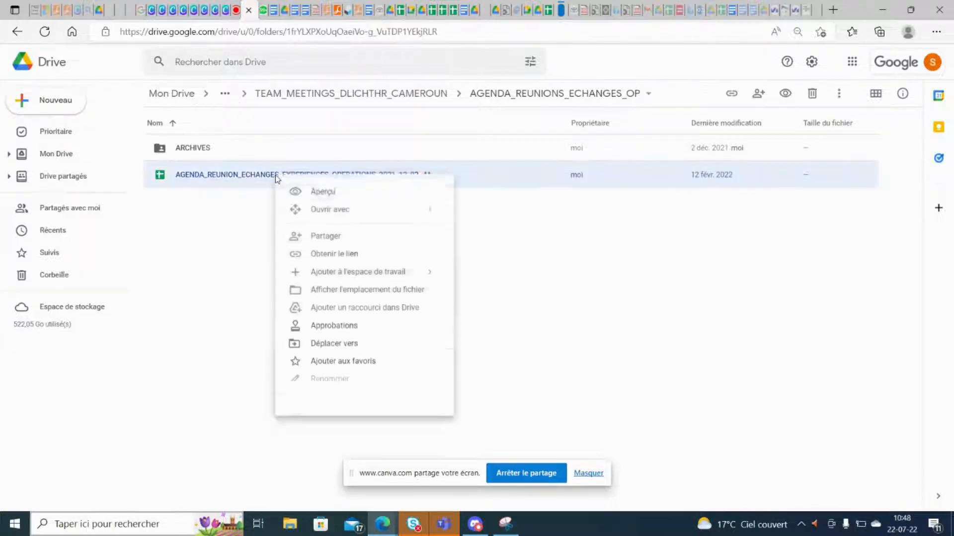
click(357, 431)
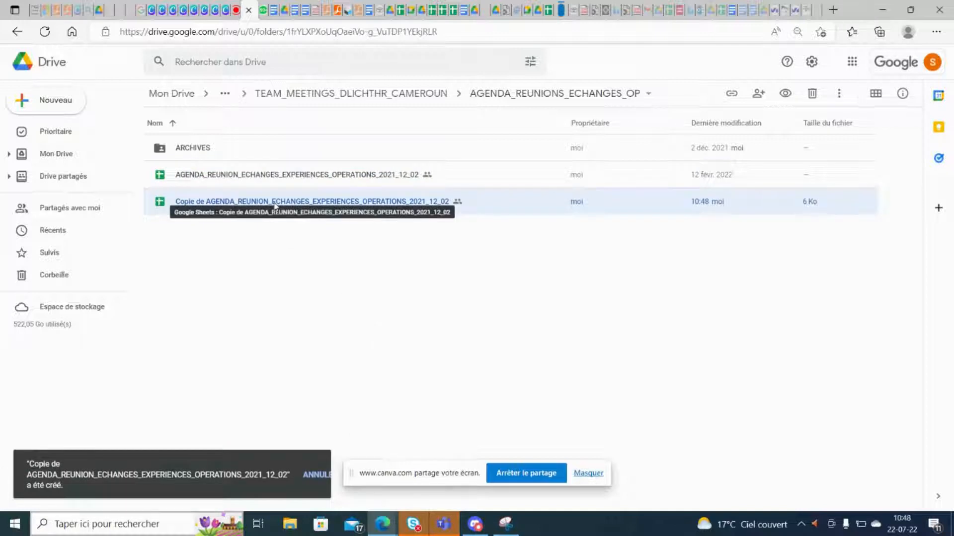
Add the prefix EX_ to the original agenda spreadsheet's name and move that file into the ARCHIVES folder.
right_click(267, 174)
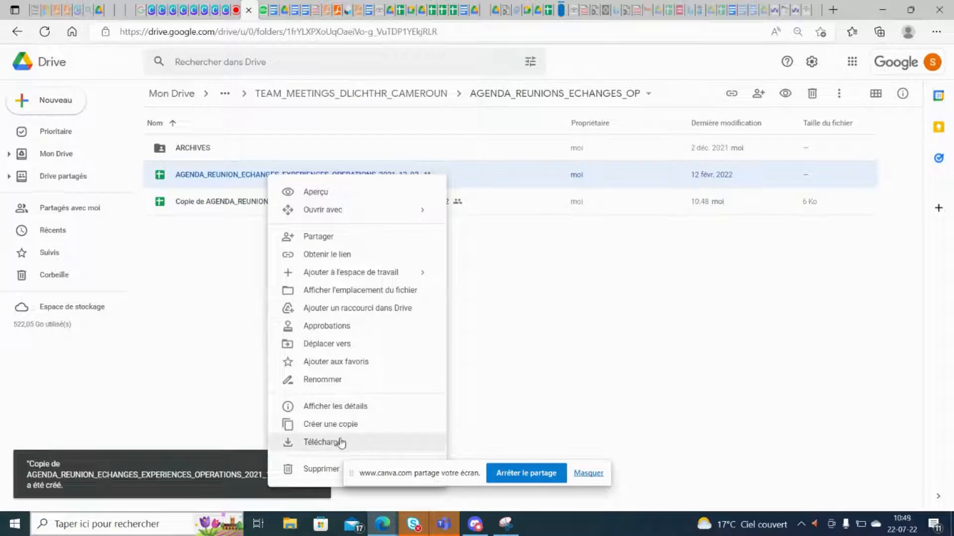
click(323, 379)
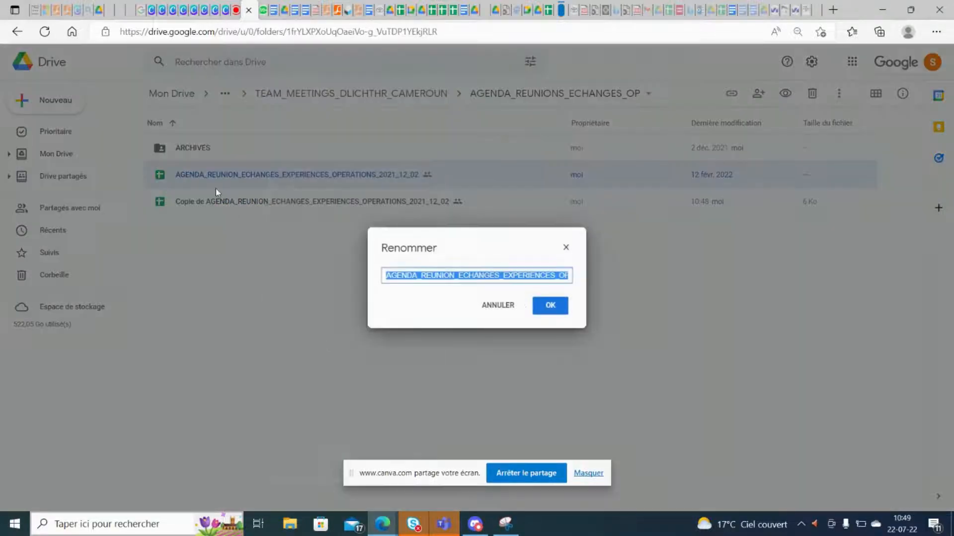
click(388, 276)
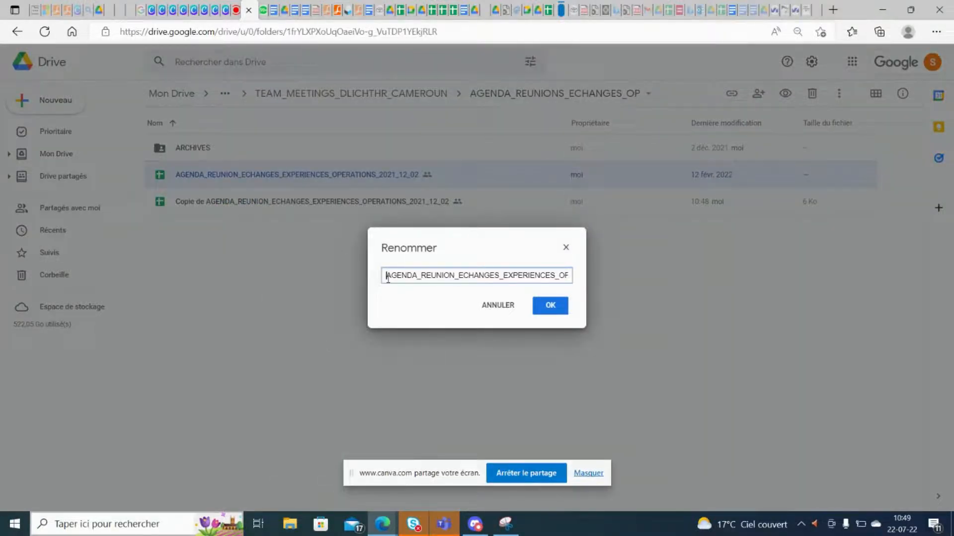
text(EX_)
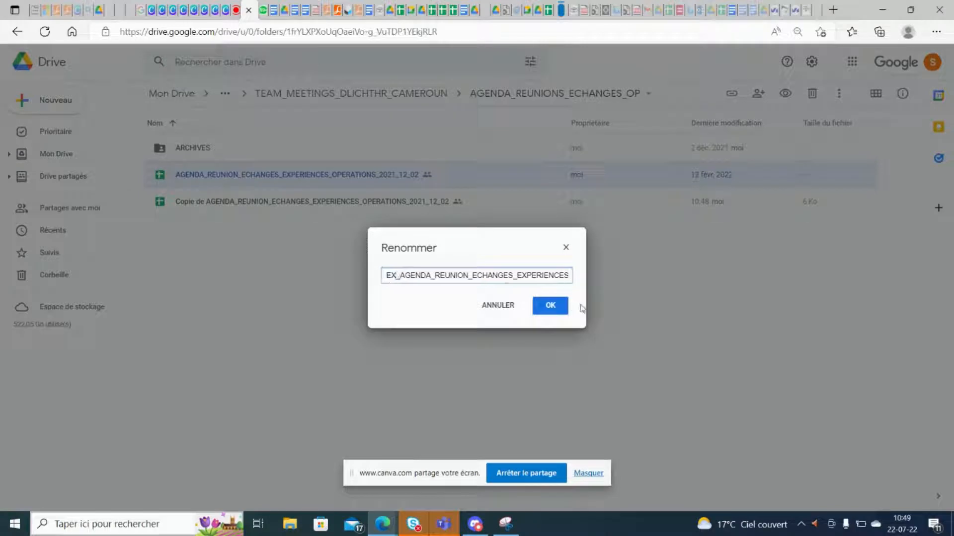
click(549, 307)
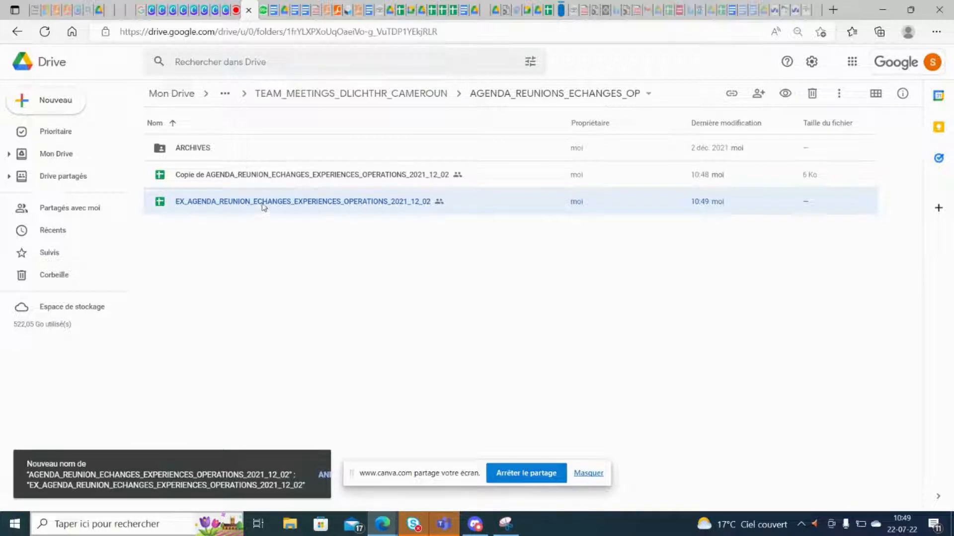
drag(263, 207, 198, 148)
click(619, 329)
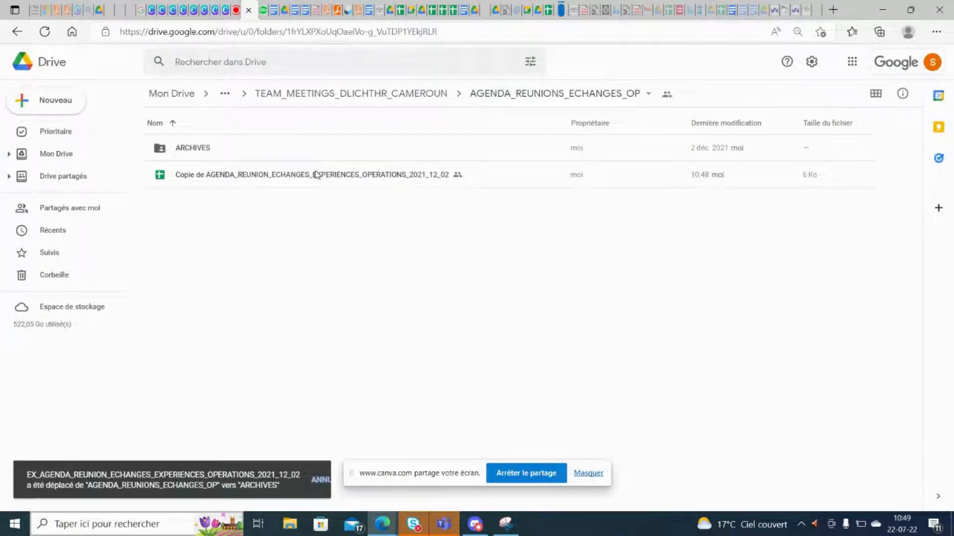
Rename the copied agenda spreadsheet as TEAM_MEETINGS_2022_07_22.
right_click(316, 175)
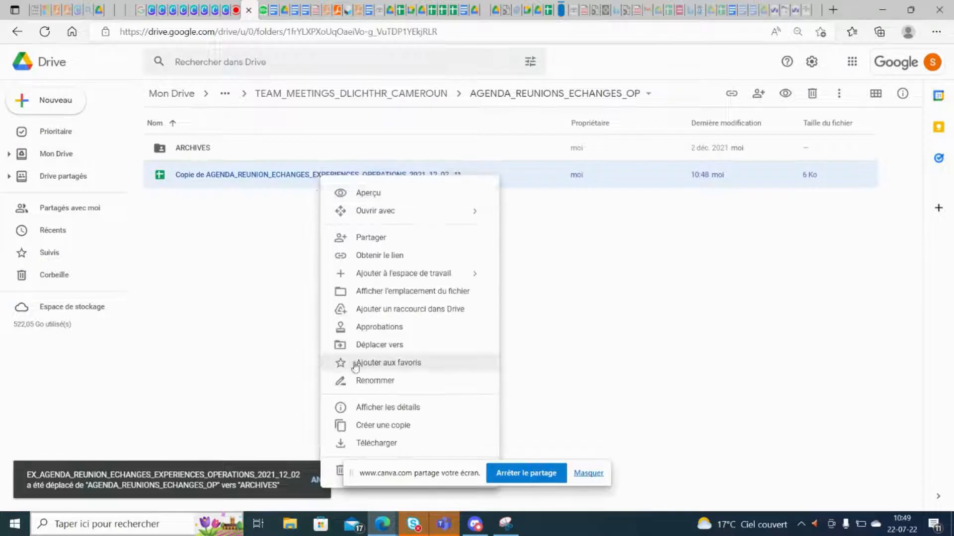
click(373, 382)
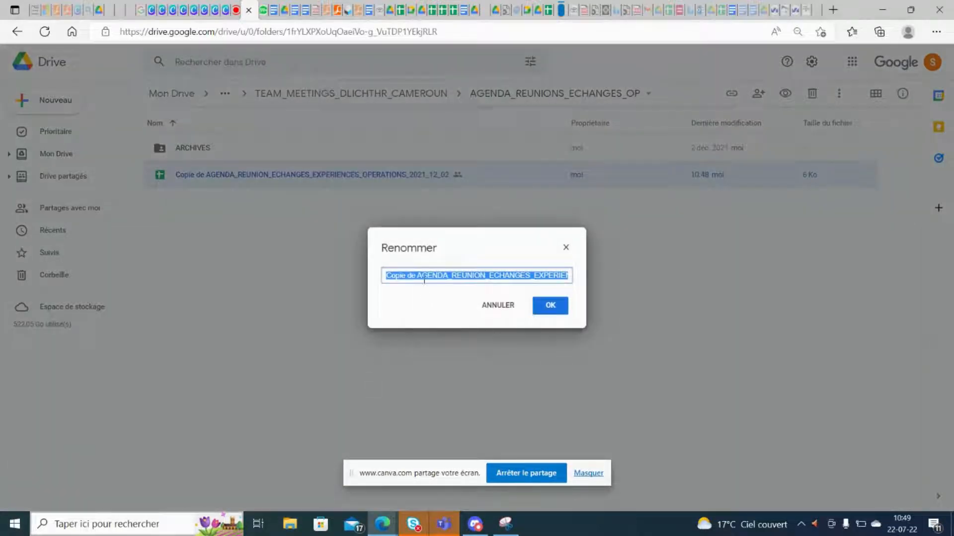
drag(420, 276, 381, 276)
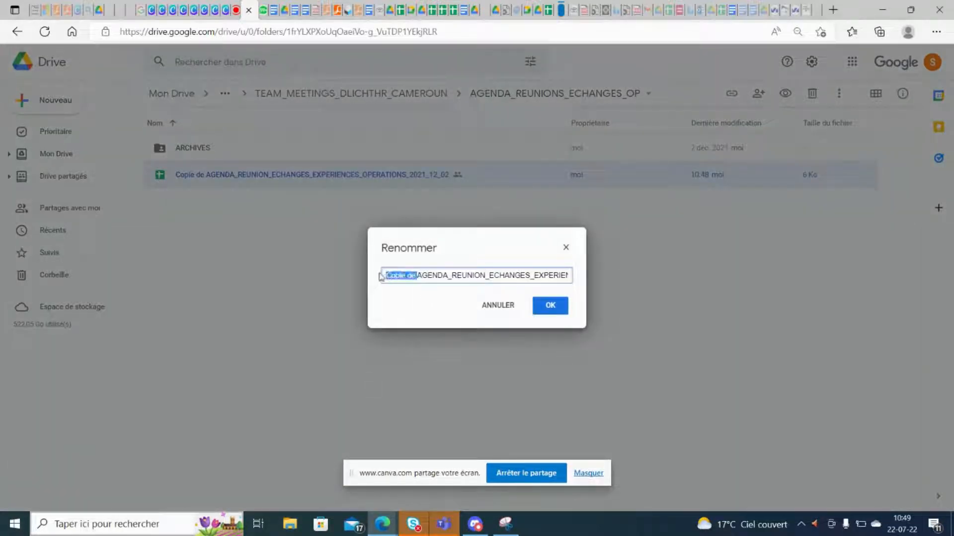
key(BackSpace)
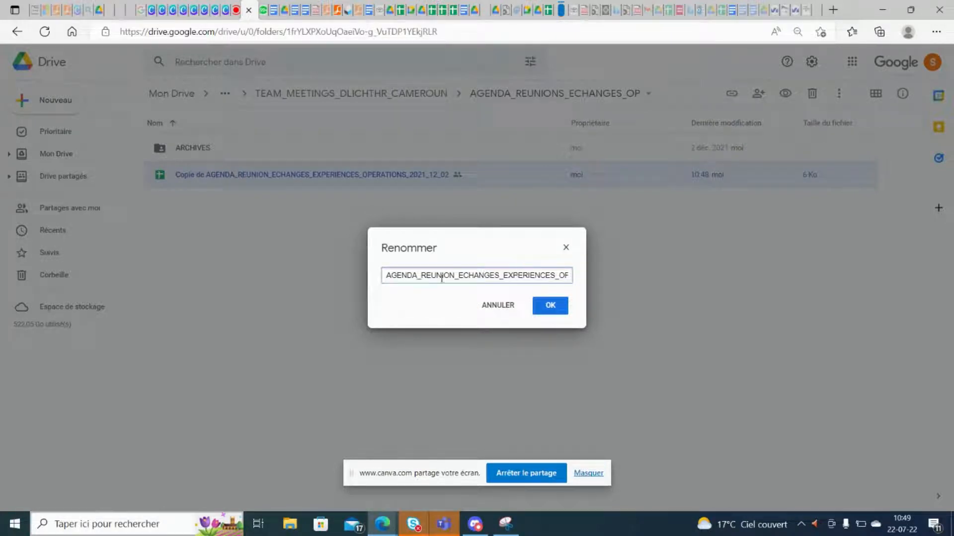
drag(386, 275, 524, 276)
text(TEAM_2021_12_02)
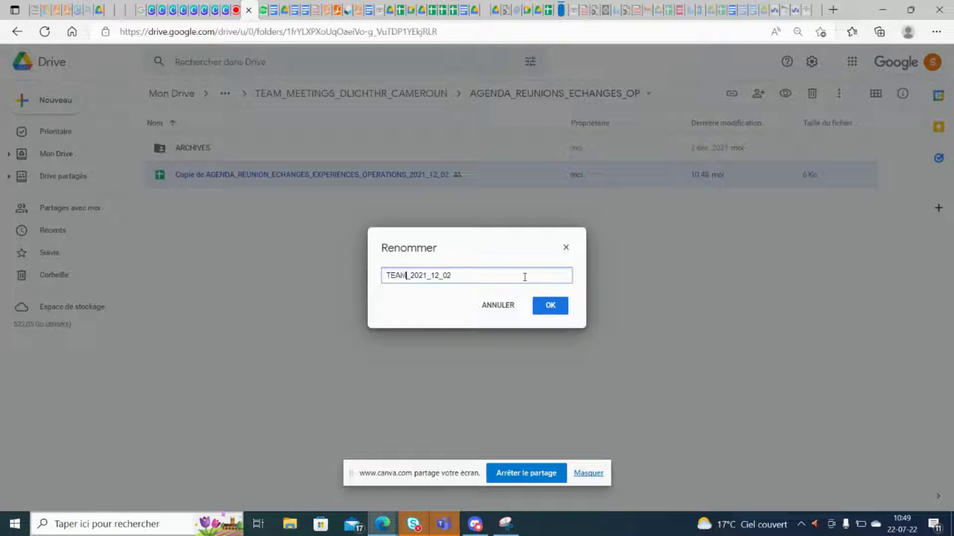
text(_8)
key(BackSpace)
text(MEETINGS)
drag(468, 275, 465, 275)
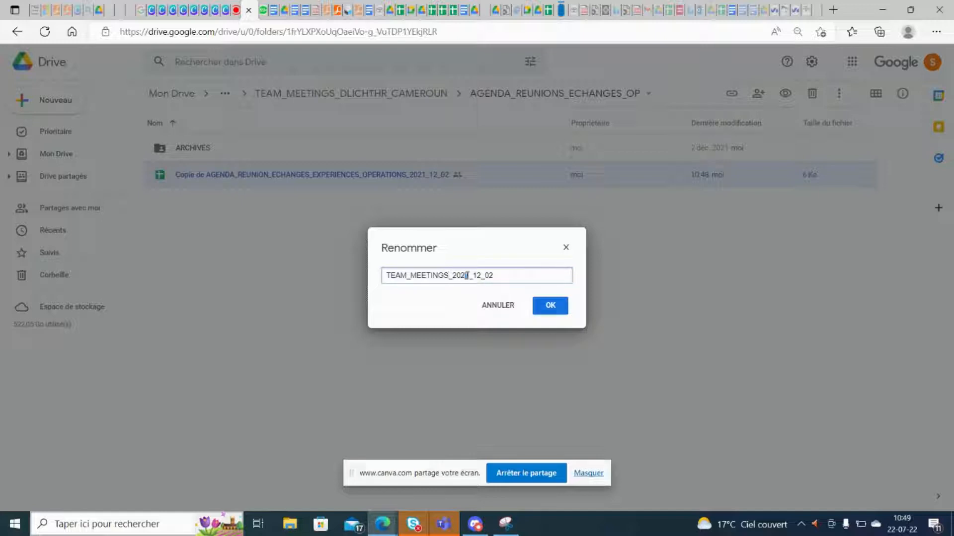
text(2)
drag(480, 275, 473, 275)
text(07_0)
click(490, 275)
click(552, 309)
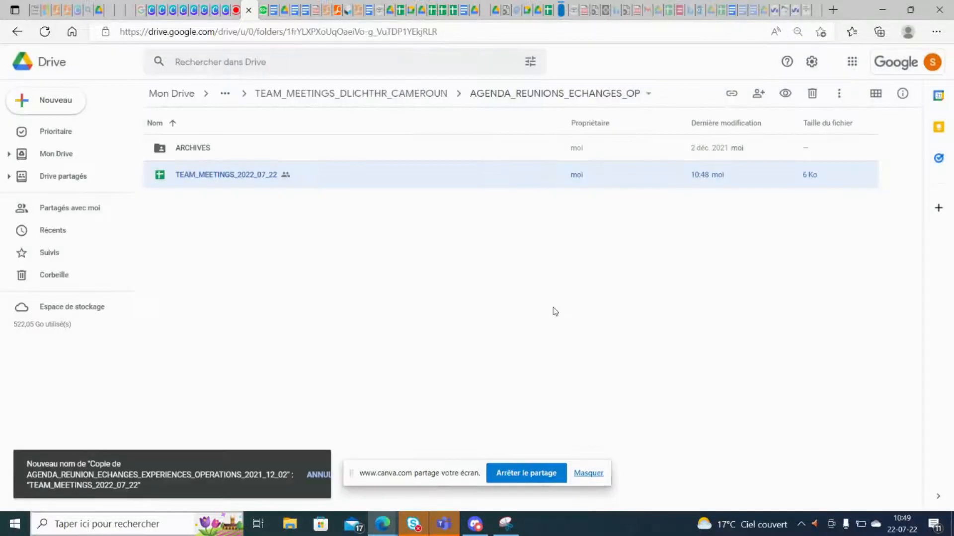
click(280, 300)
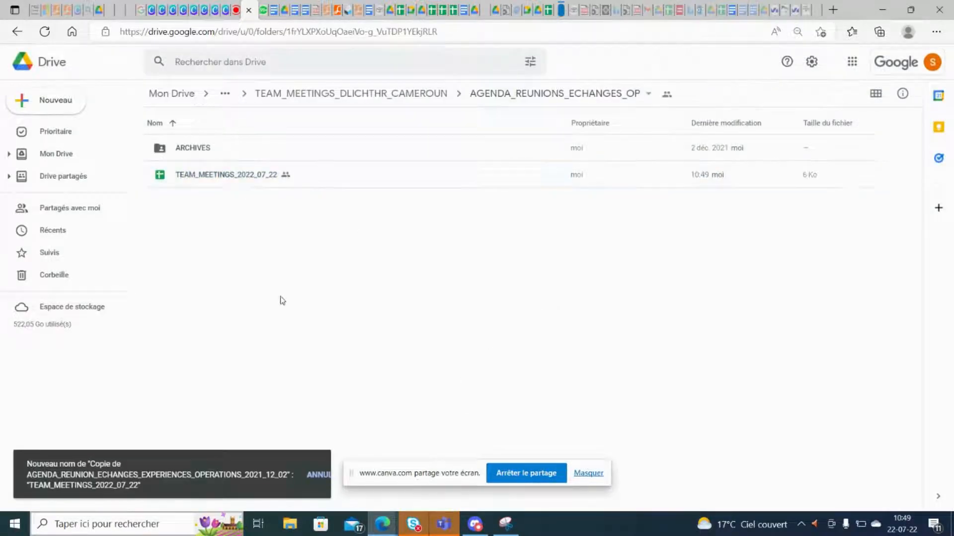
Open the TEAM_MEETINGS_2022_07_22 spreadsheet and compare the agendas on the R_24_11_2021 and R_15_12_2021 sheets.
double_click(216, 178)
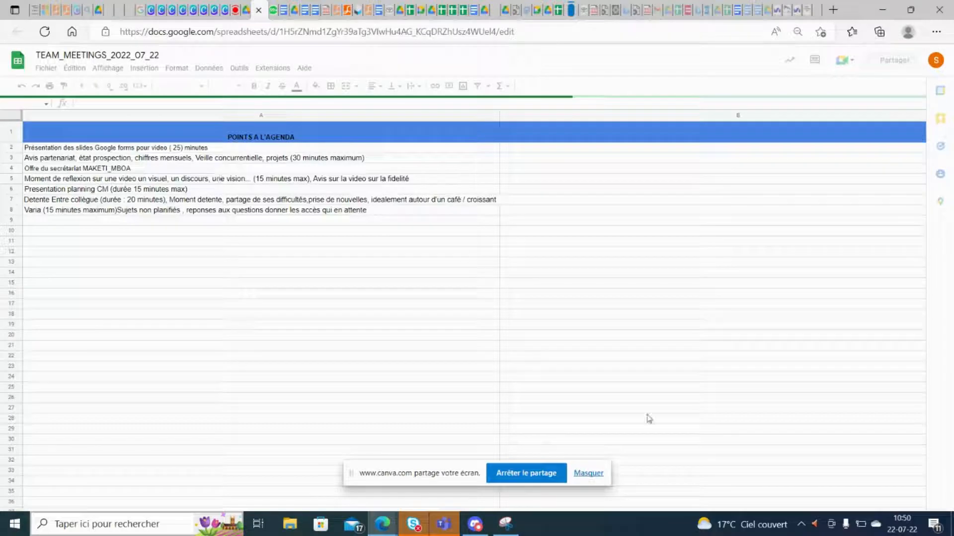
click(586, 472)
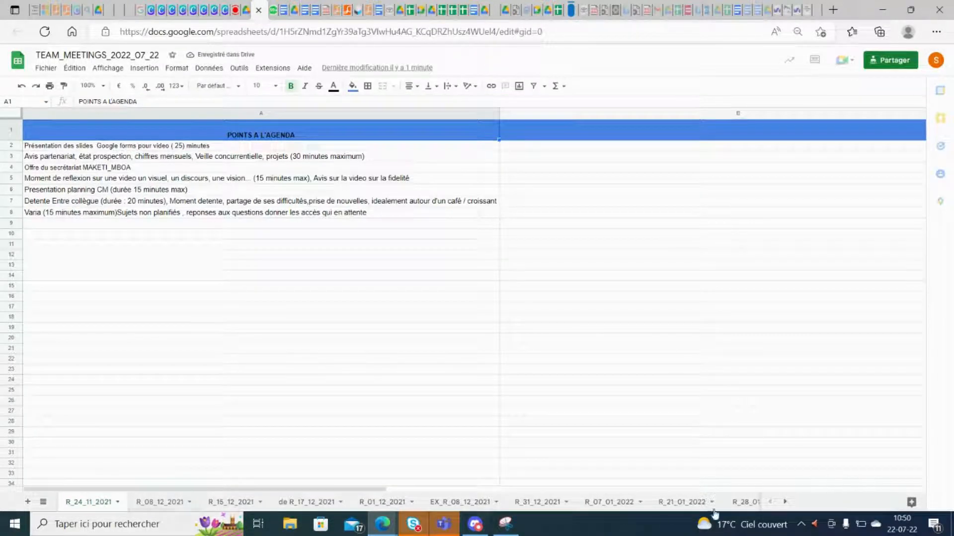
click(157, 503)
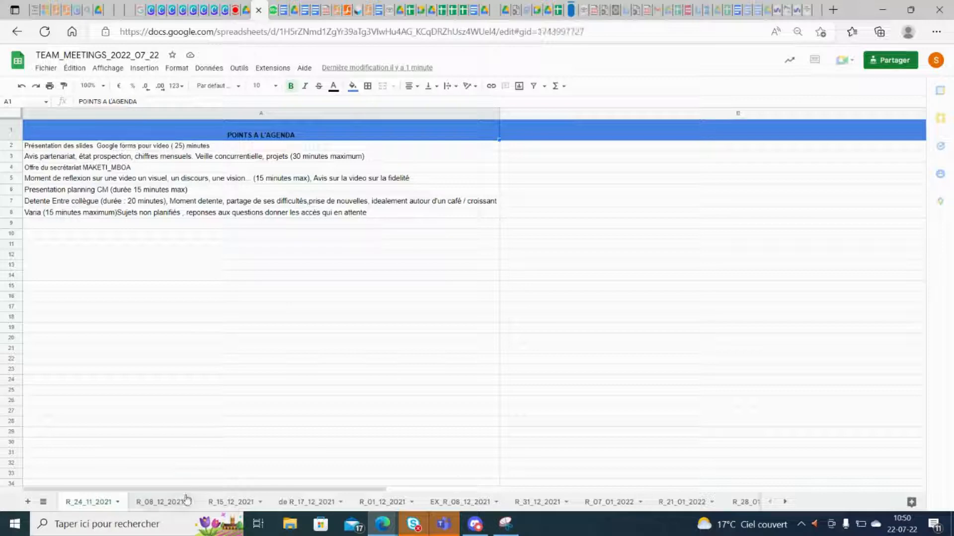
click(88, 502)
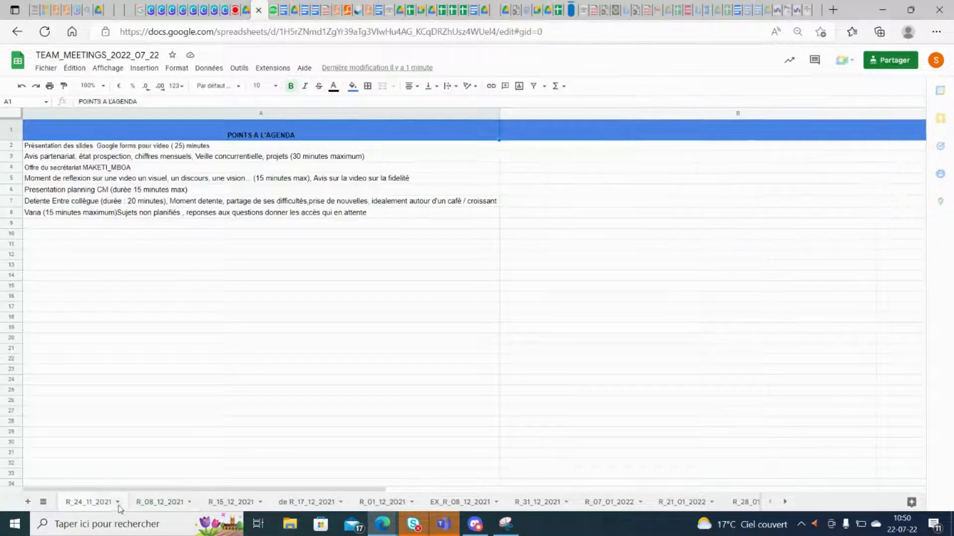
click(216, 508)
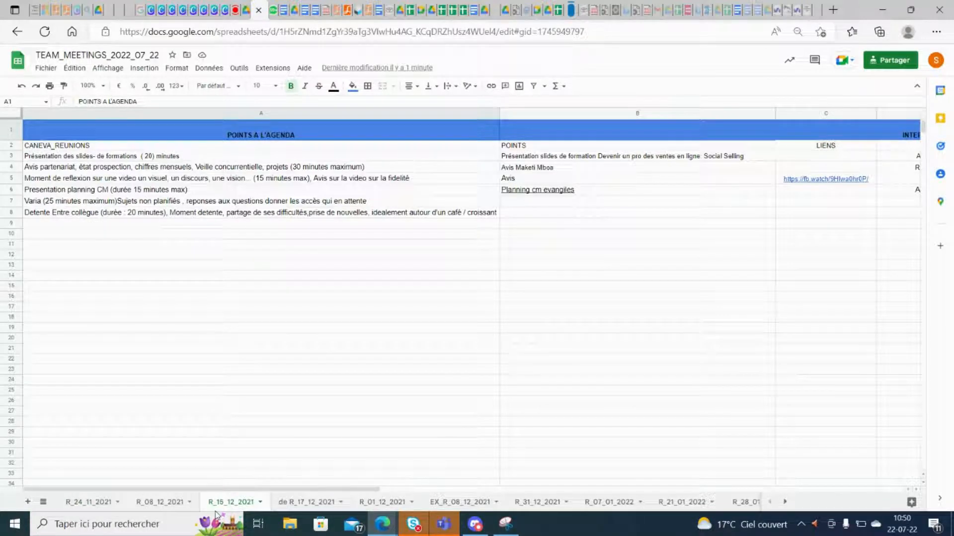
click(74, 505)
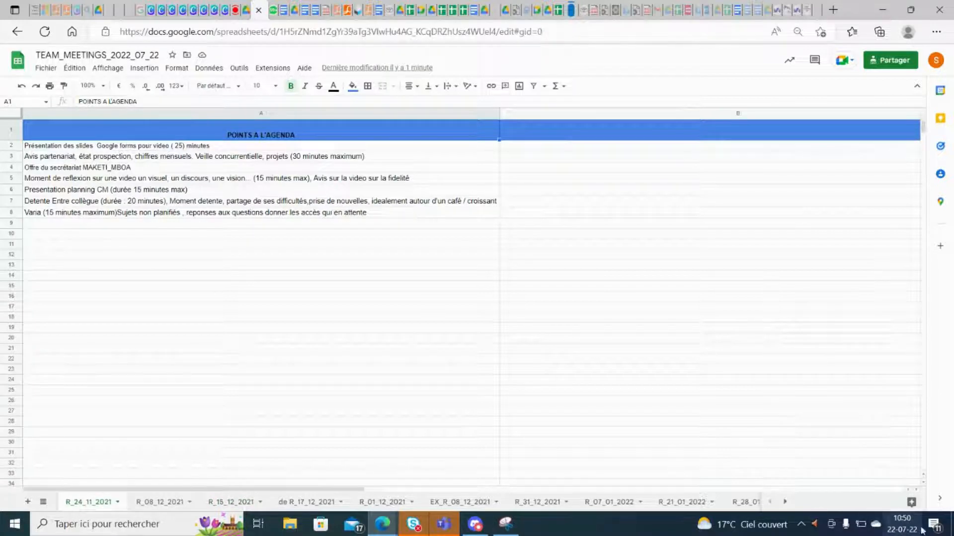
Check the calendar, duplicate the R_24_11_2021 sheet and place the copy first among the sheets.
click(903, 533)
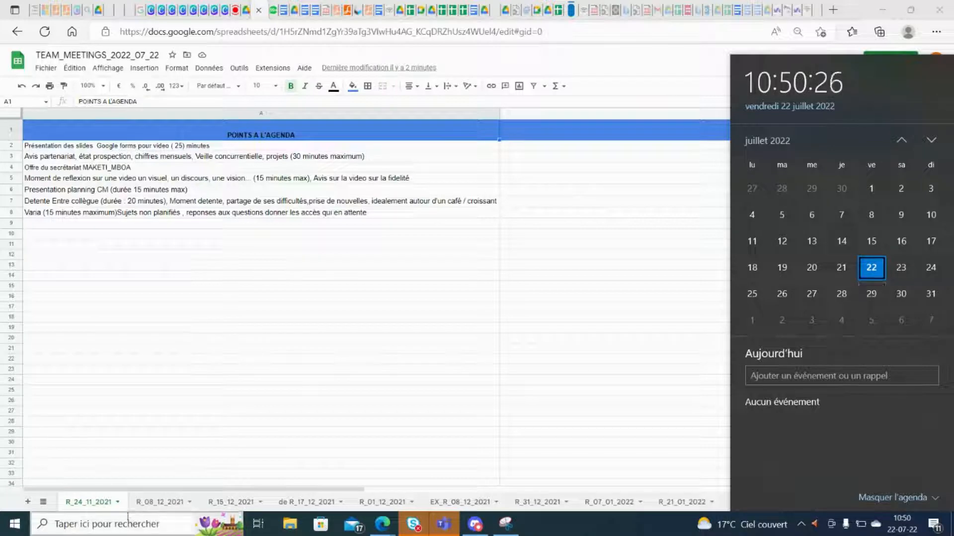
click(118, 503)
click(118, 503)
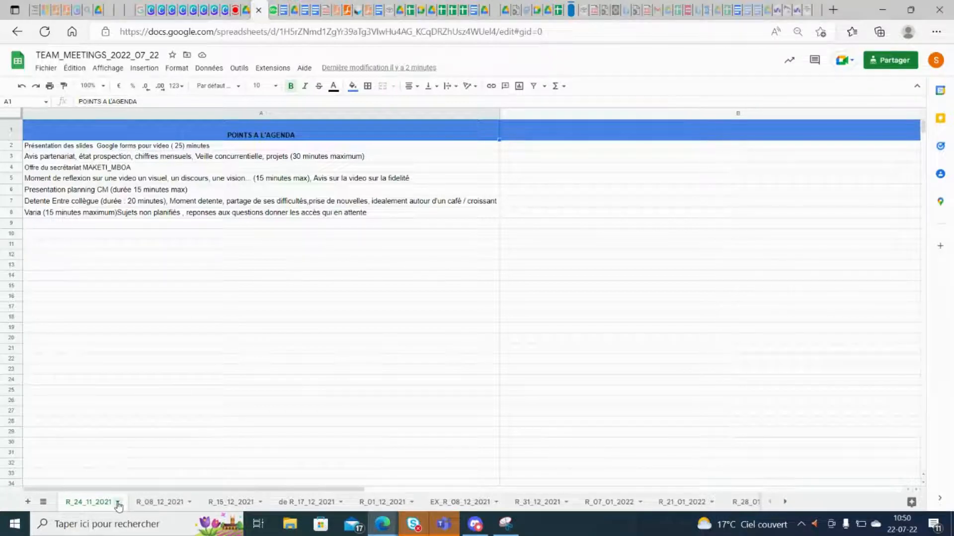
click(118, 503)
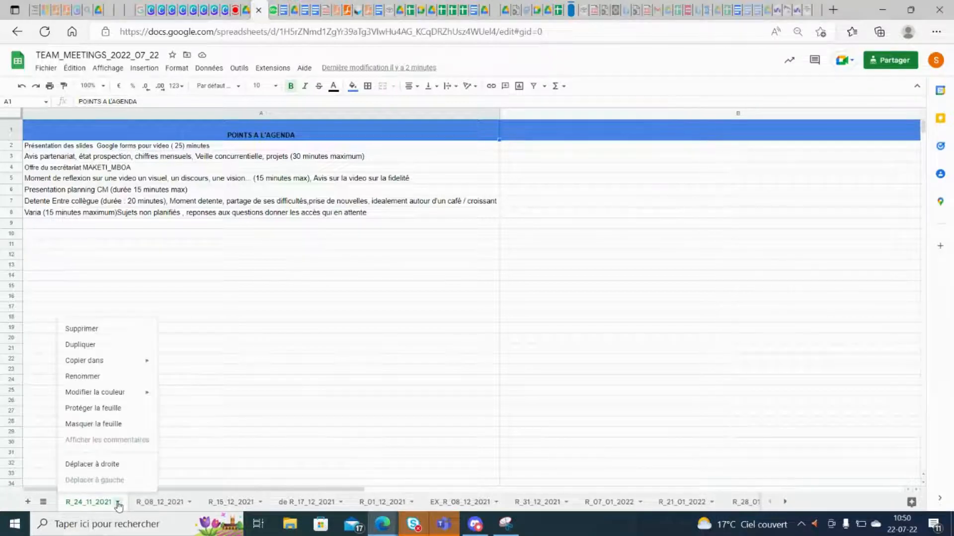
click(91, 349)
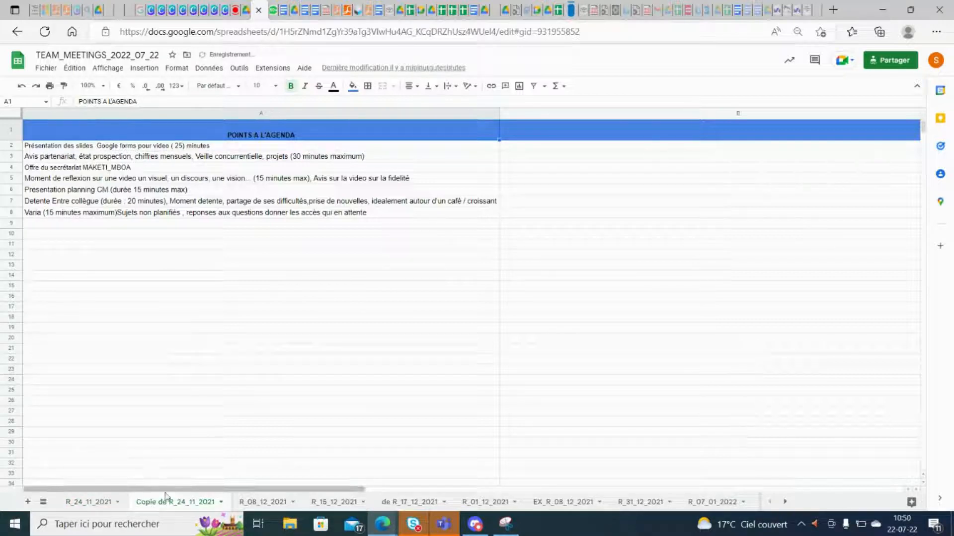
drag(171, 503, 94, 501)
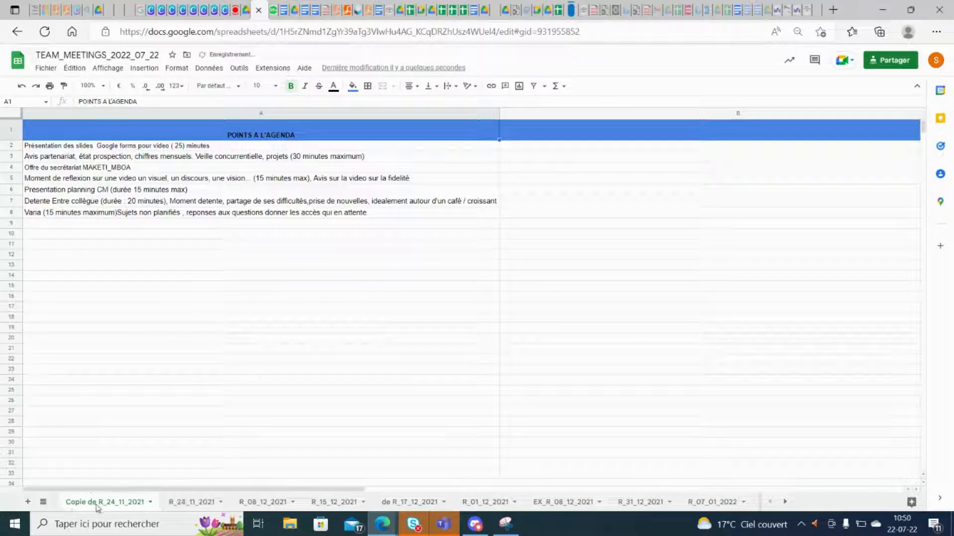
Rename the duplicated first sheet as R_2022_07_29.
double_click(97, 506)
click(98, 504)
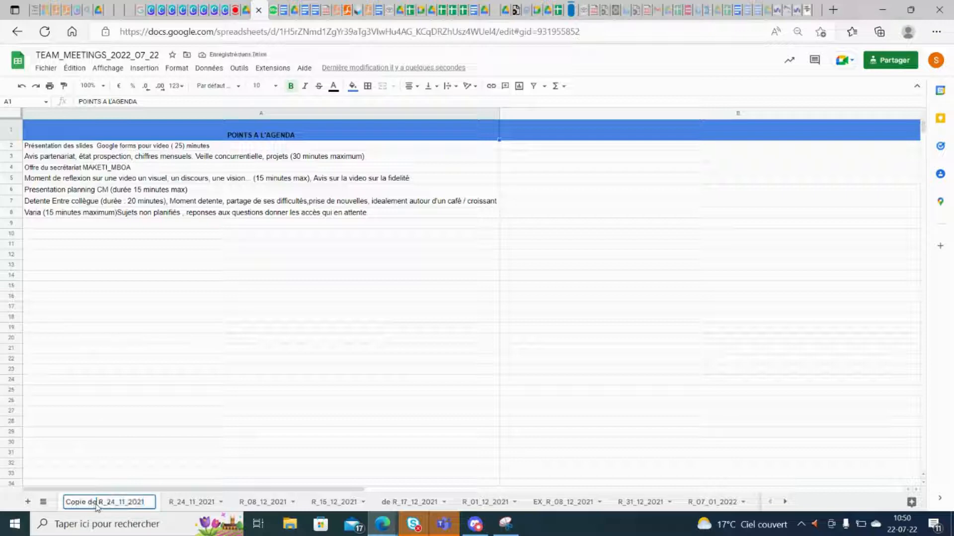
key(BackSpace)
key(BackSpace)
key(BackSpace)
key(BackSpace)
key(BackSpace)
key(BackSpace)
key(BackSpace)
key(BackSpace)
key(BackSpace)
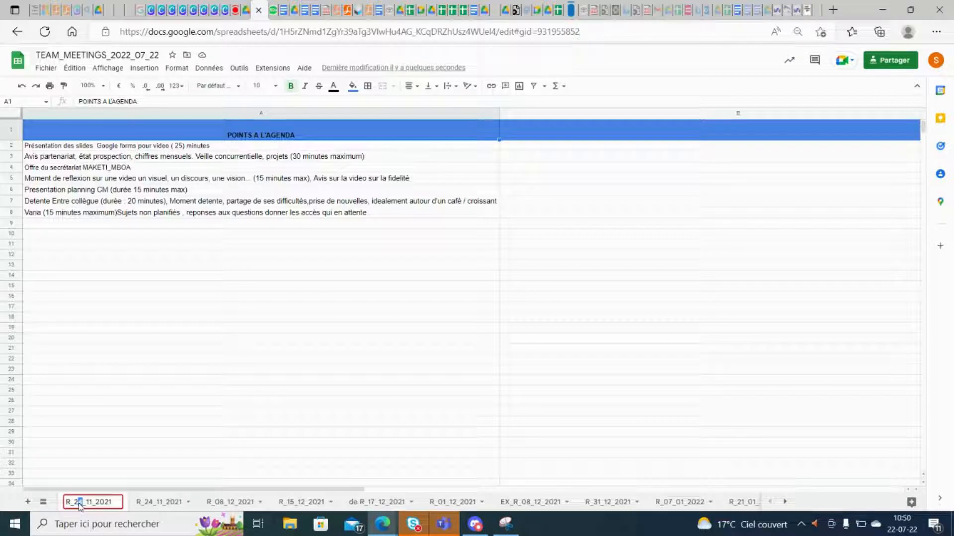
text(9)
mouse_move(92, 505)
mouse_down()
mouse_move(65, 505)
mouse_move(76, 505)
mouse_up()
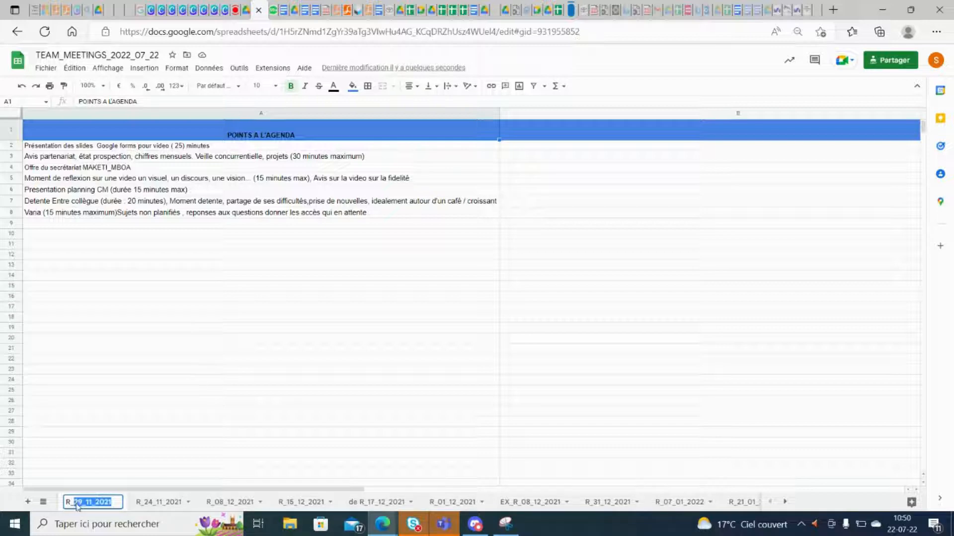
text(2022)
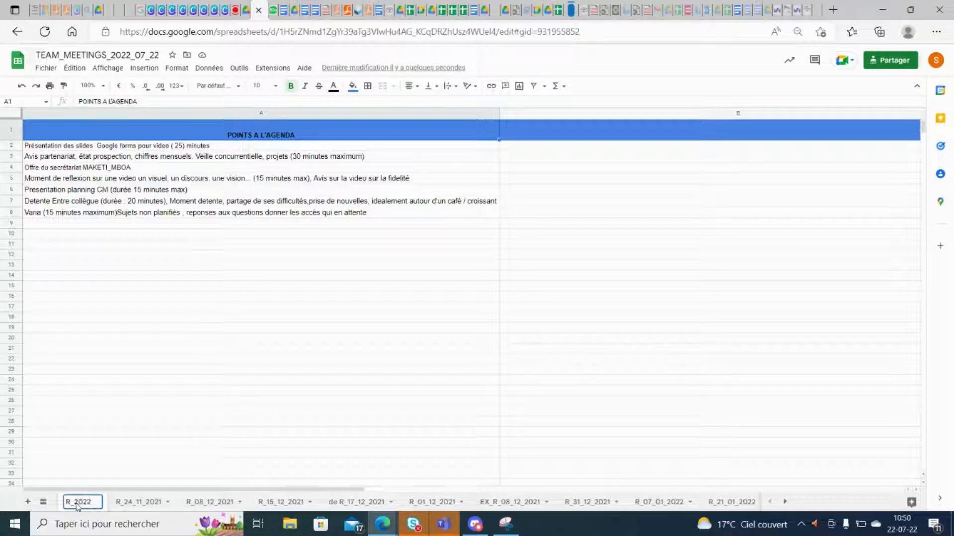
text(_0)
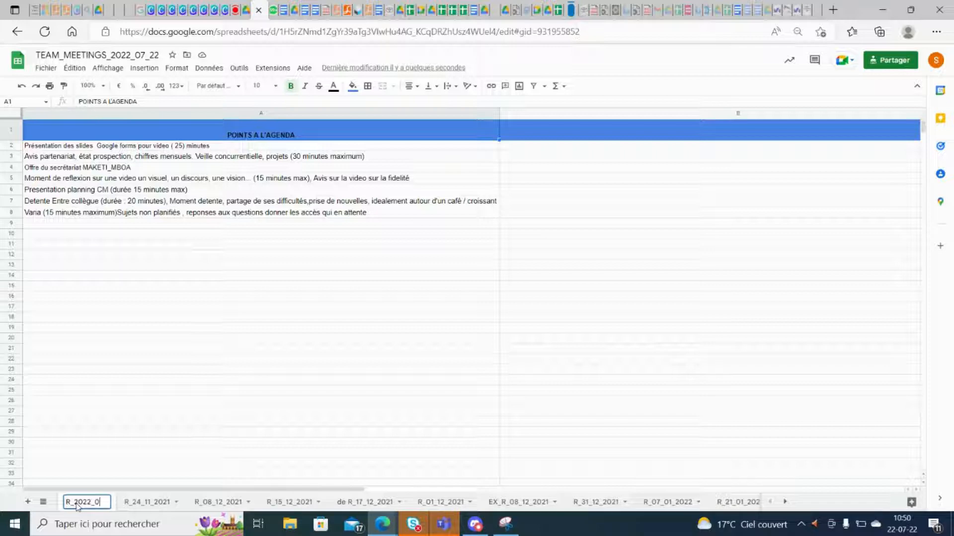
text(7_29)
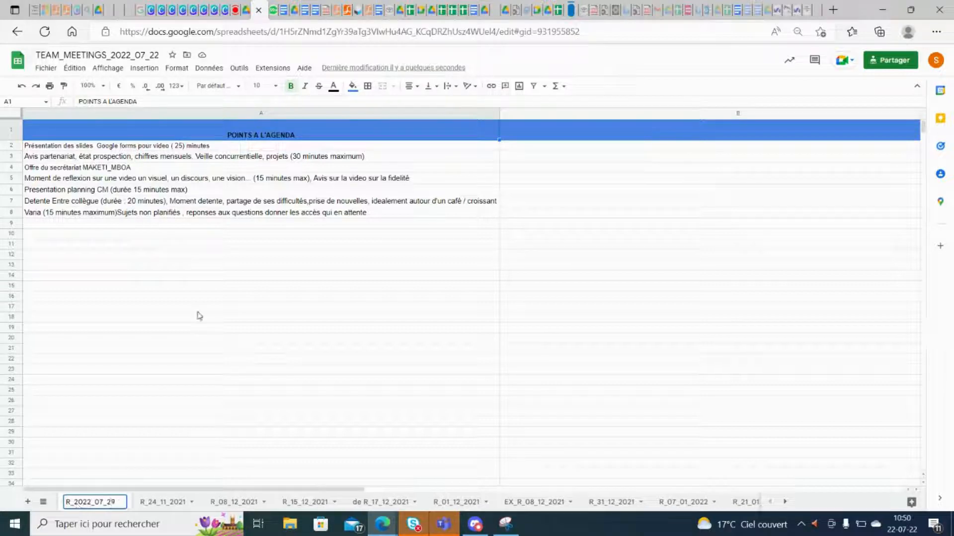
click(204, 297)
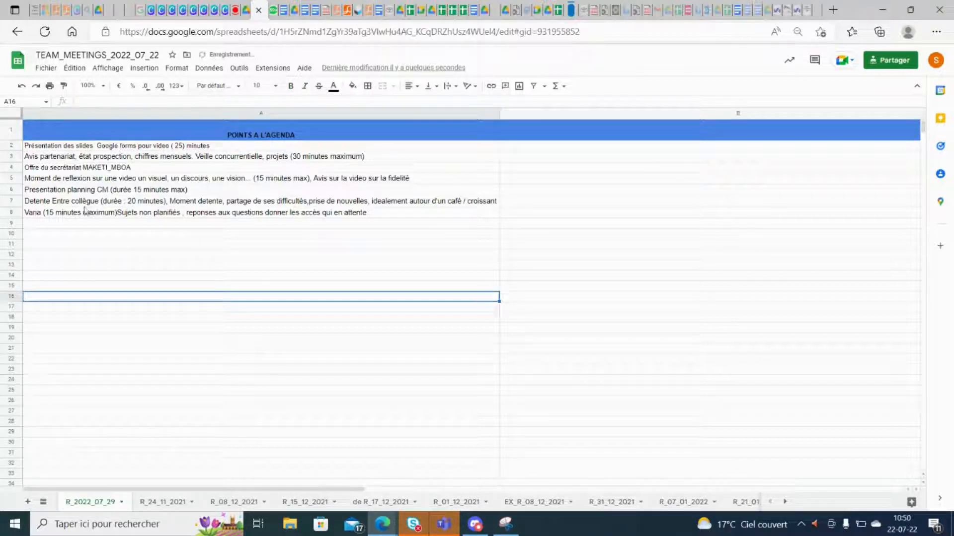
click(63, 288)
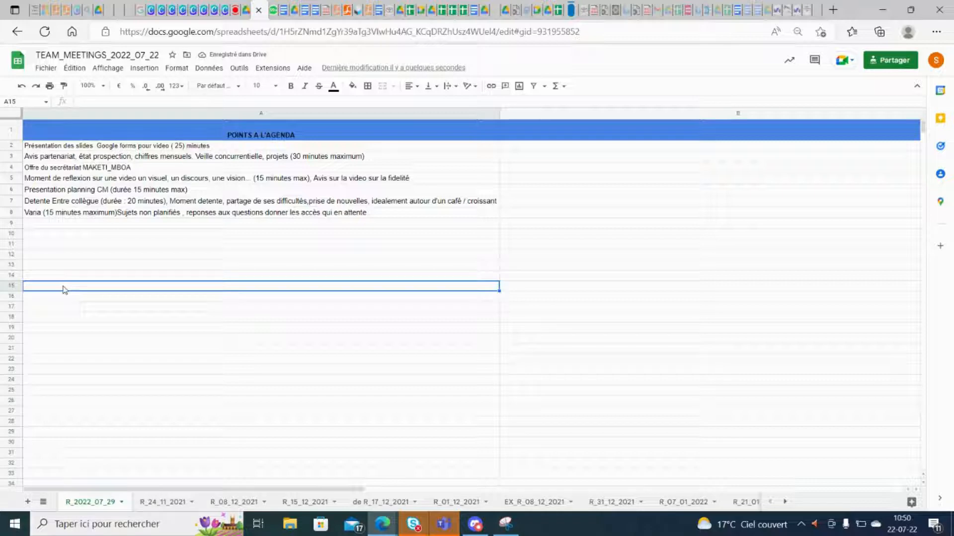
Switch to WhatsApp, search for team, open the TEAM_MEETINGS chat and read the agenda points posted on Wednesday.
click(58, 234)
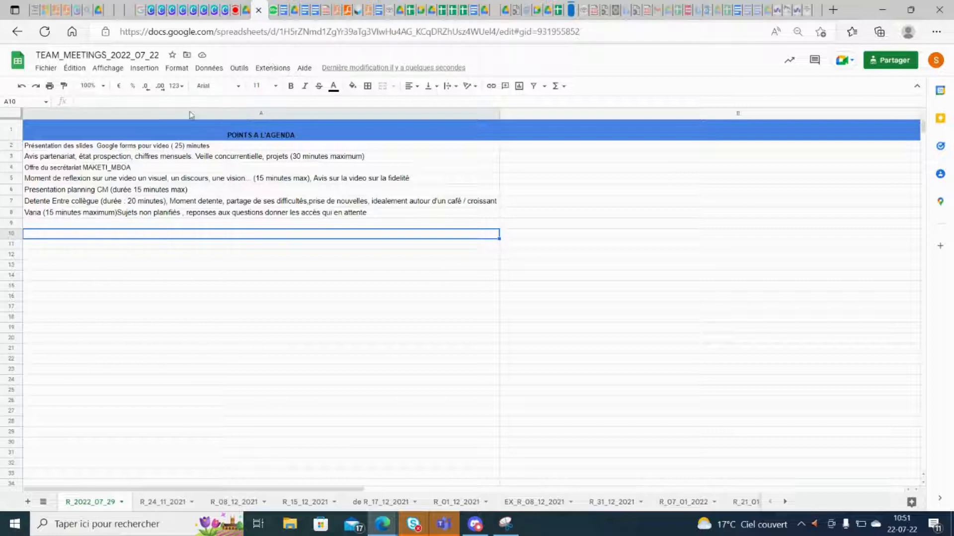
click(272, 10)
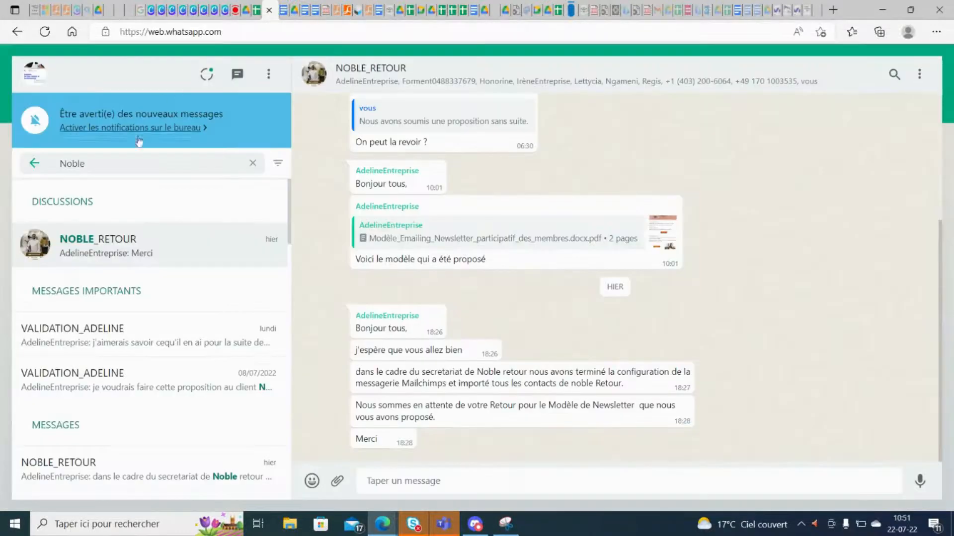
drag(125, 167, 23, 169)
text(team)
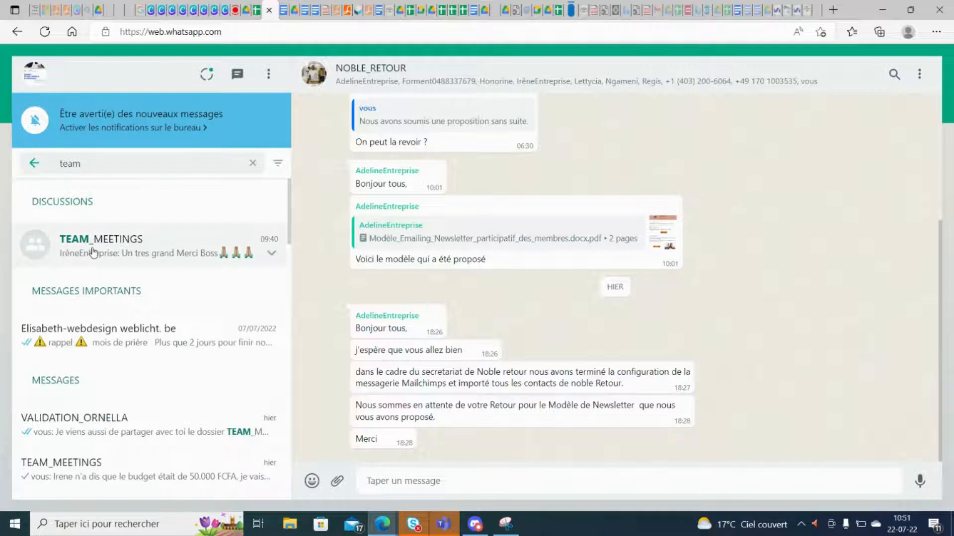
click(93, 251)
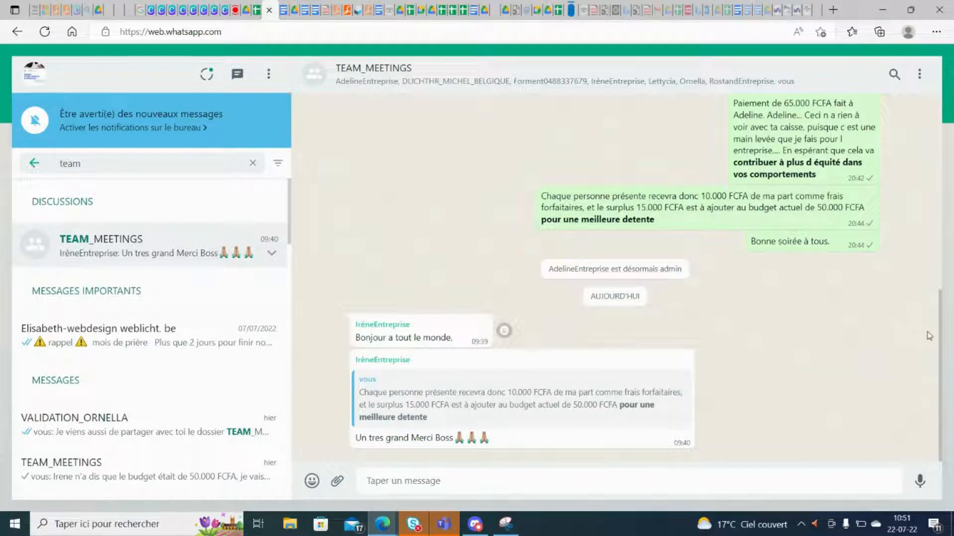
scroll(918, 133, up, 10)
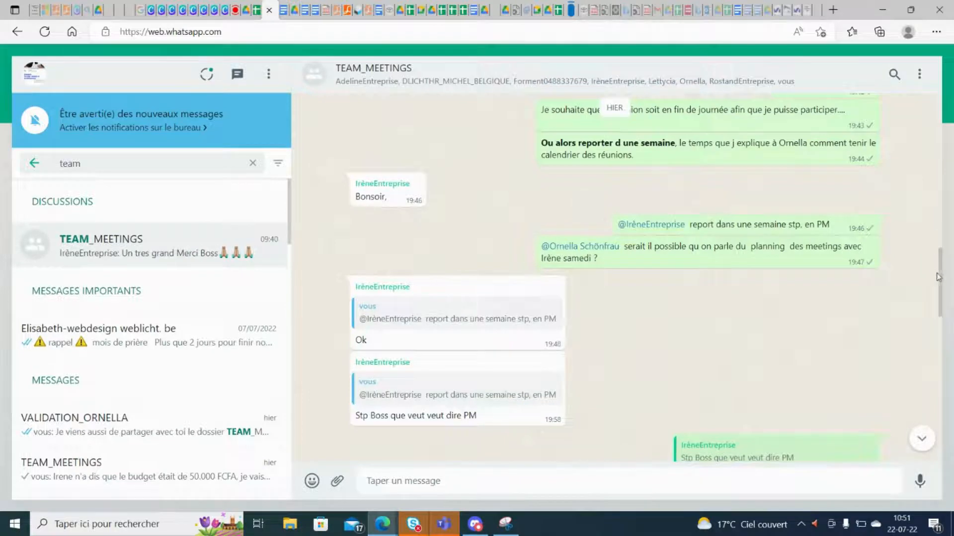
drag(943, 281, 920, 84)
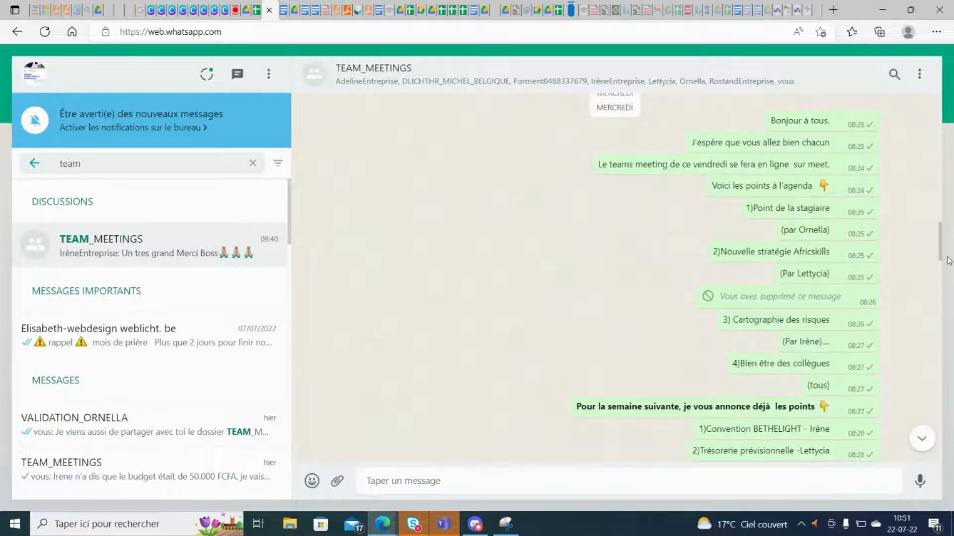
drag(942, 241, 941, 240)
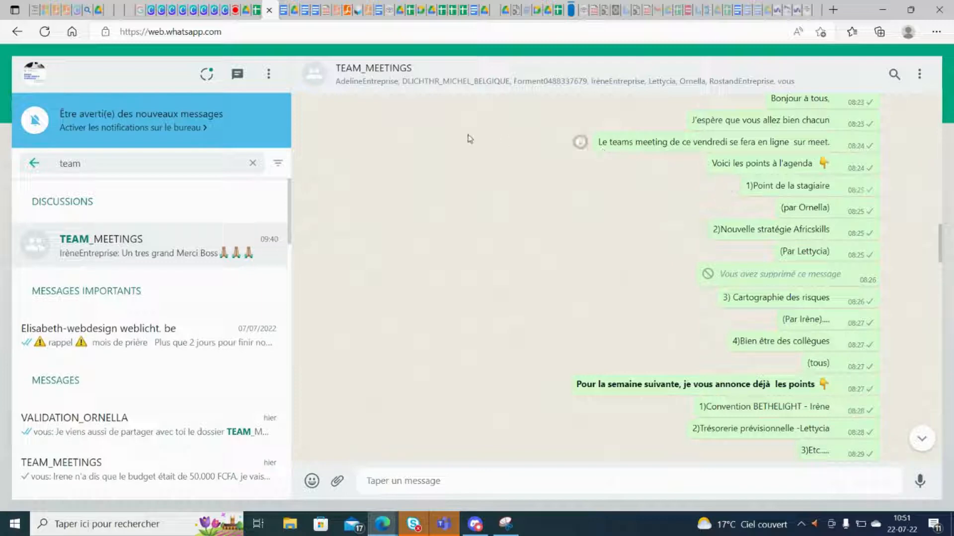
Return to the TEAM_MEETINGS_2022_07_22 spreadsheet and delete the empty column B beside POINTS A L'AGENDA on sheet R_2022_07_29.
click(243, 8)
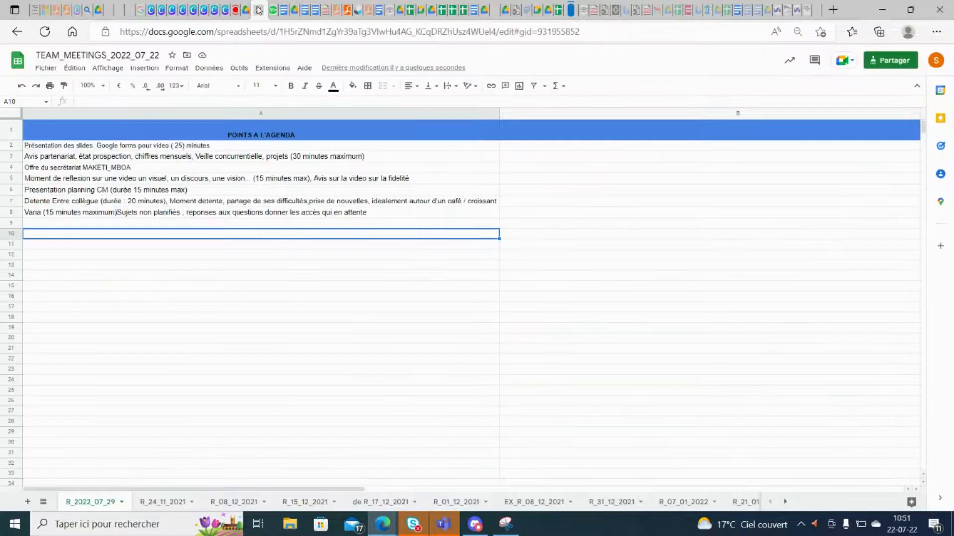
click(59, 148)
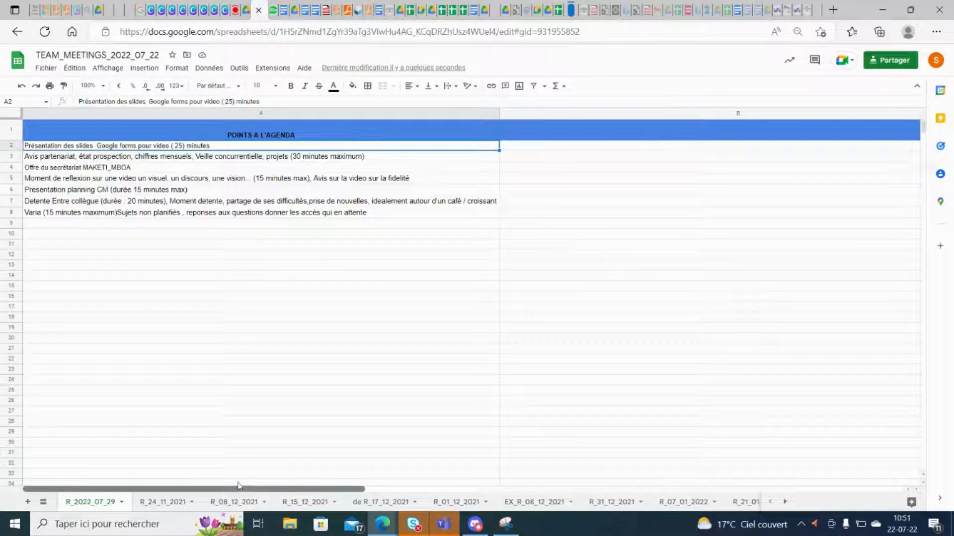
click(276, 138)
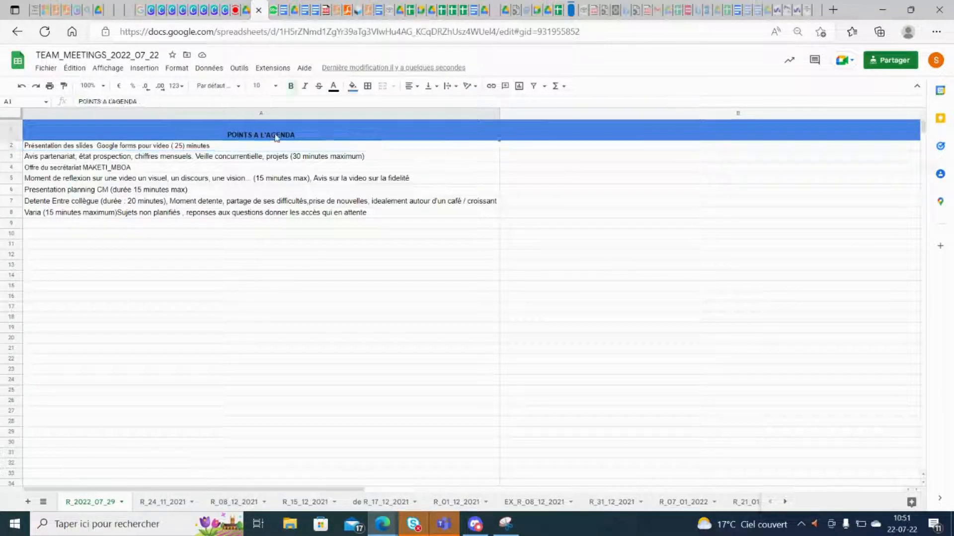
click(544, 128)
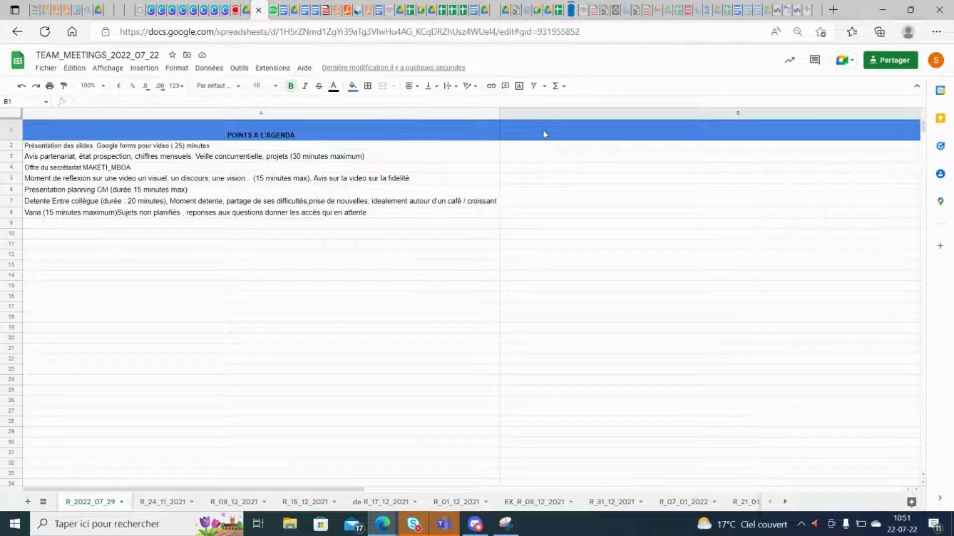
text(RE)
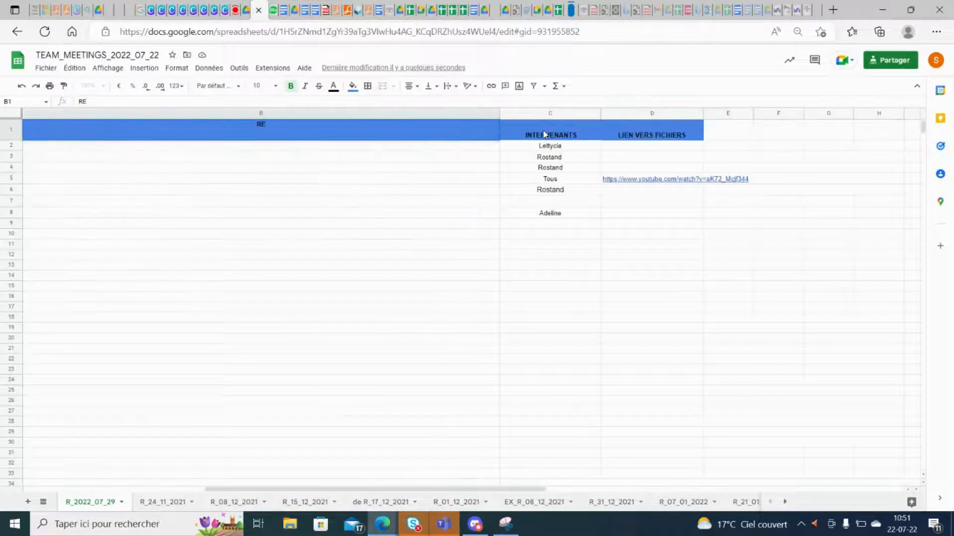
key(BackSpace)
key(BackSpace)
click(233, 118)
right_click(232, 119)
mouse_move(286, 174)
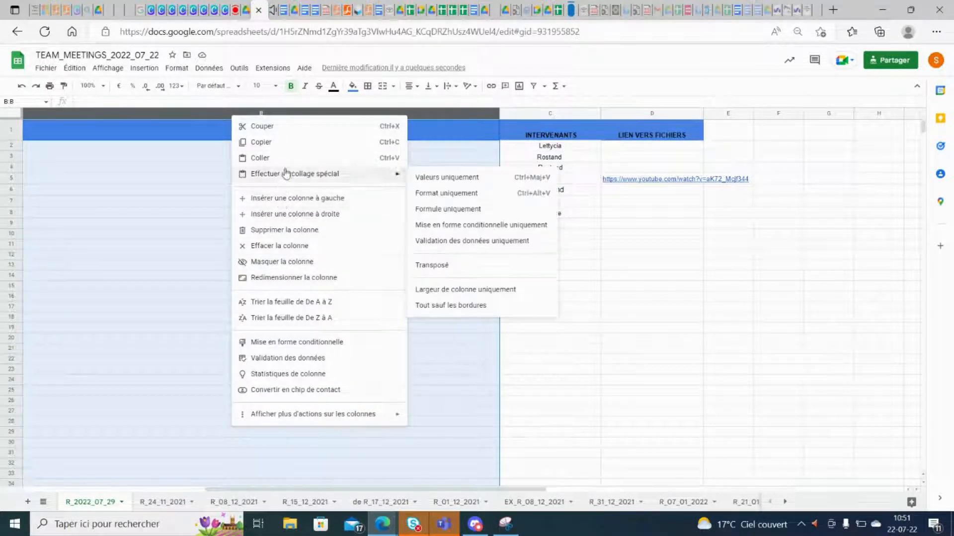
click(275, 231)
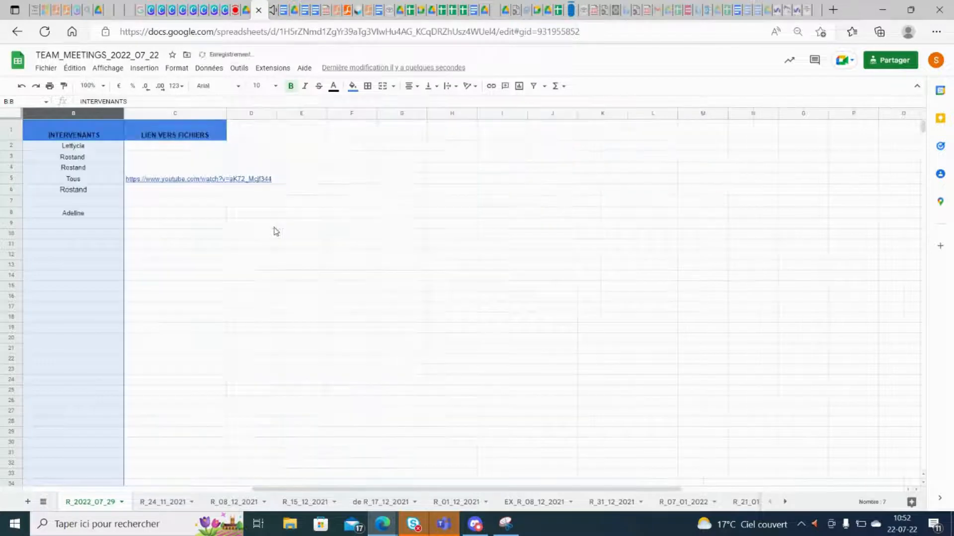
Extend the blue header style from LIEN VERS FICHIERS to cell D1 and enter REMARQUES as its heading.
click(180, 136)
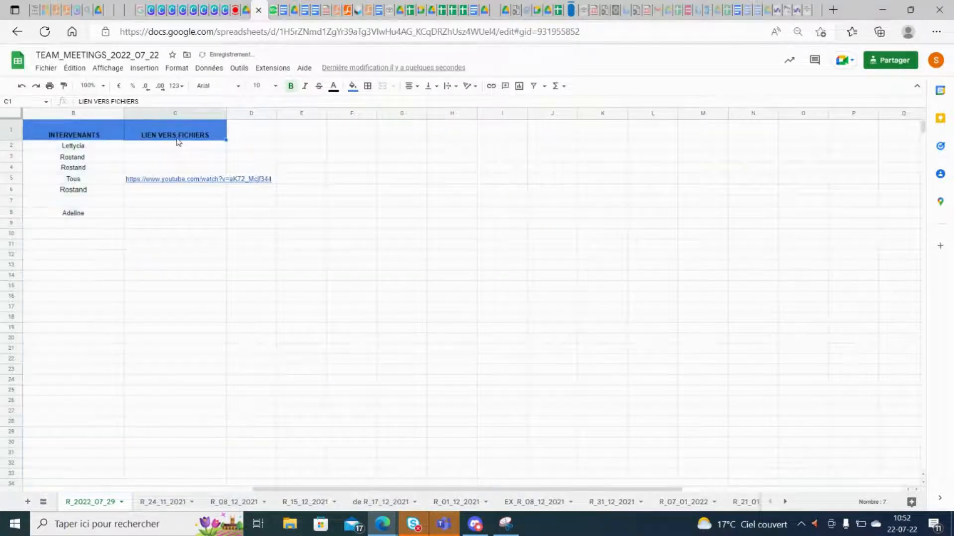
click(237, 131)
click(202, 139)
drag(227, 137, 277, 137)
text(RE)
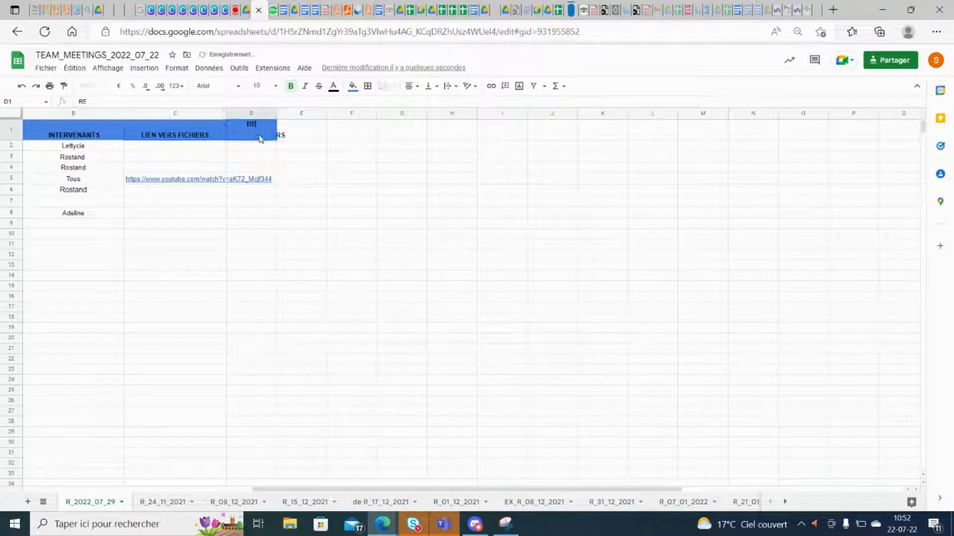
text(MARQUES)
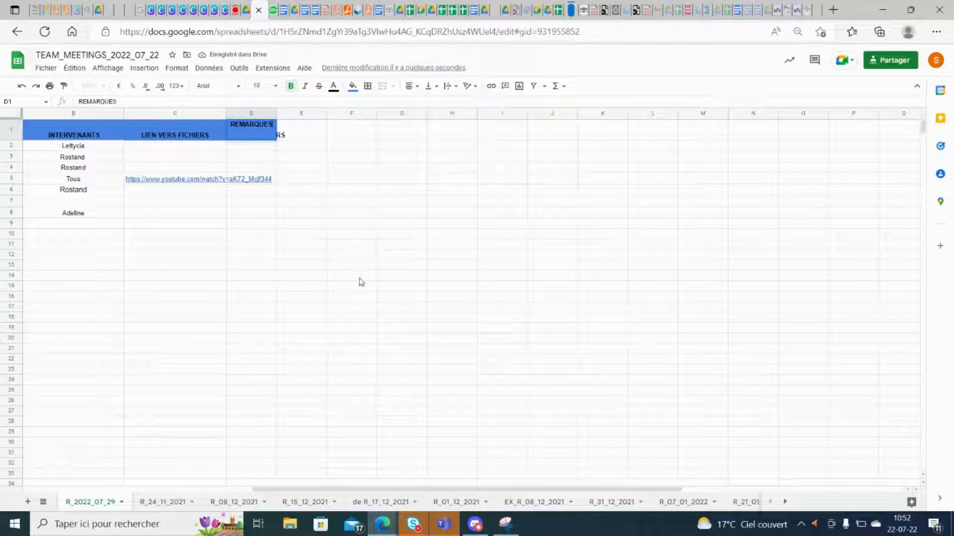
click(233, 278)
key(Left)
key(Left)
key(Left)
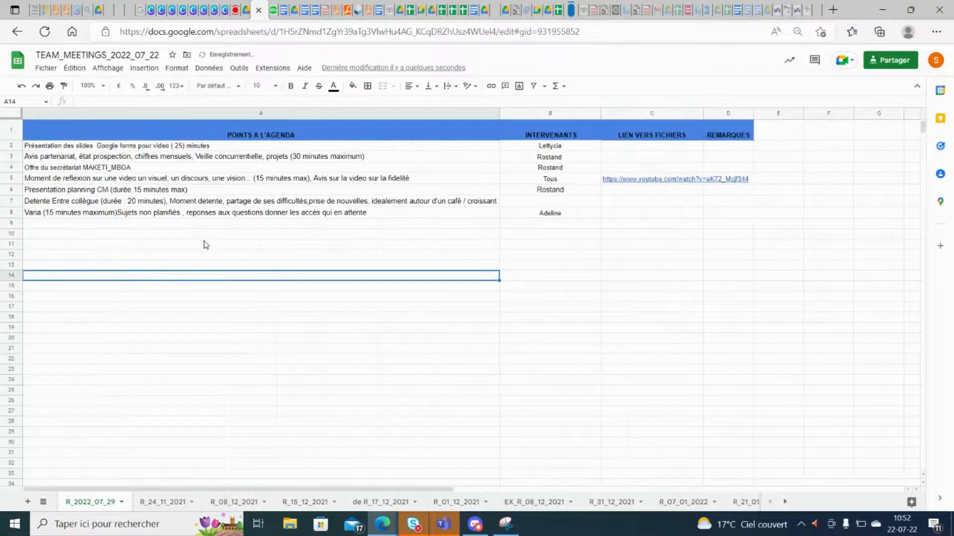
Replace the first agenda point in cell A2 with POINT STAGIARE.
click(83, 147)
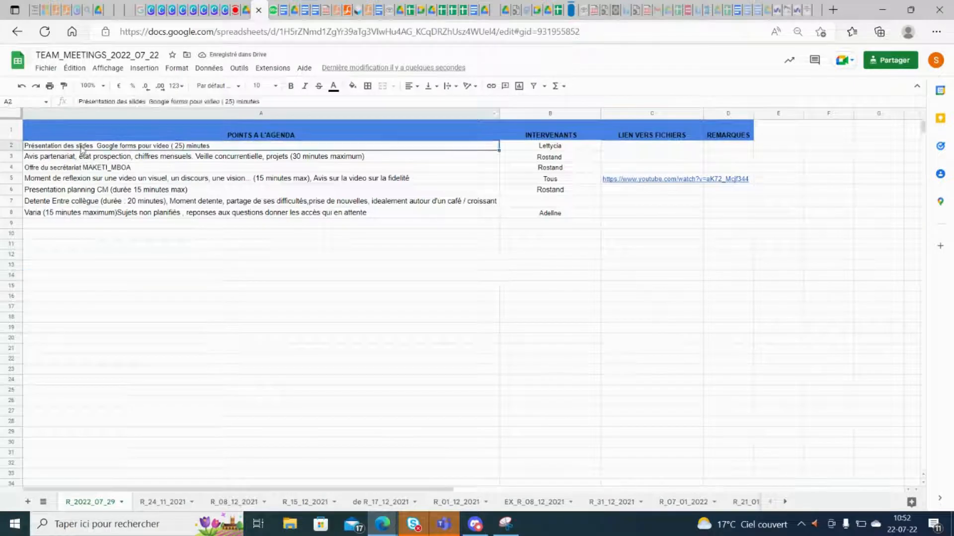
text(Point)
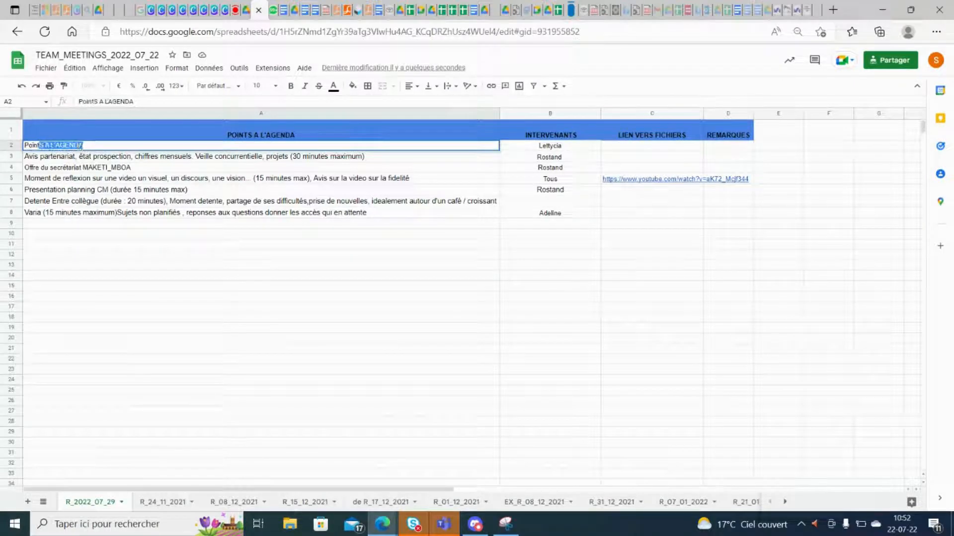
key(BackSpace)
key(BackSpace)
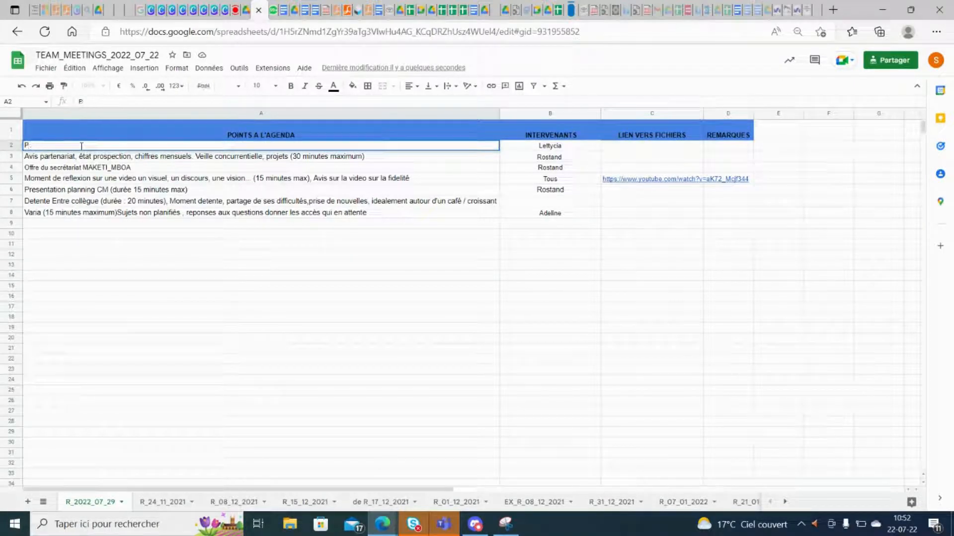
text(OINT STAGIA)
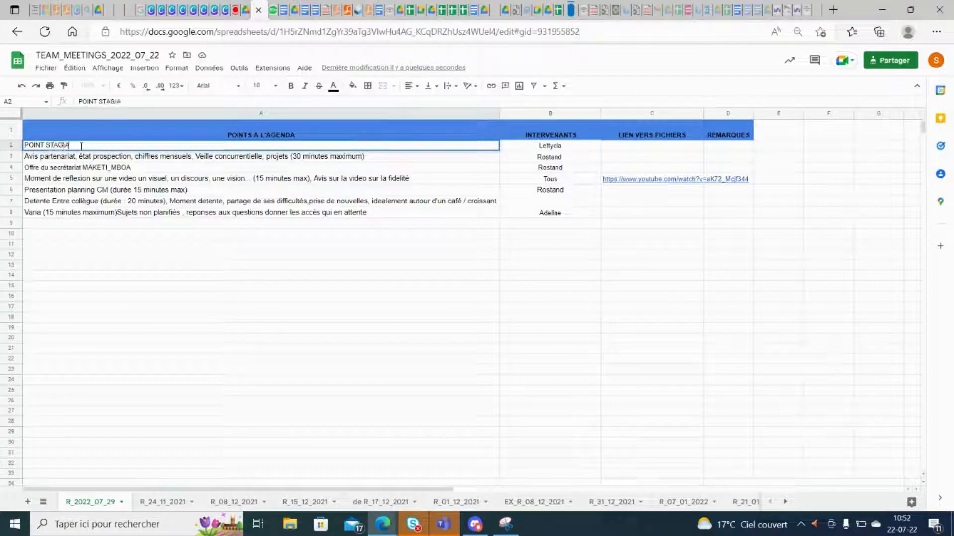
text(RE)
click(160, 247)
Enter the presenter's first name under INTERVENANTS for the first point and widen the REMARQUES column.
click(549, 148)
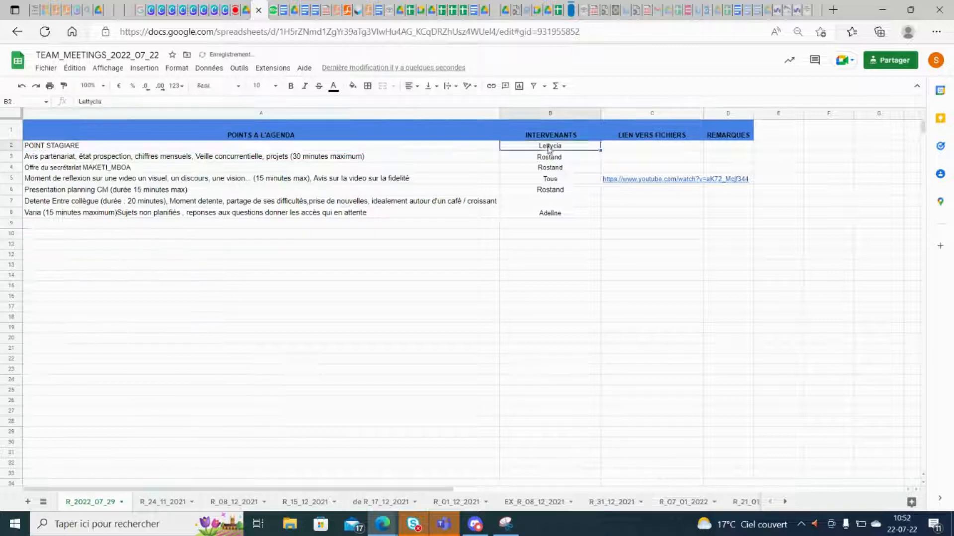
text(ORNELLA)
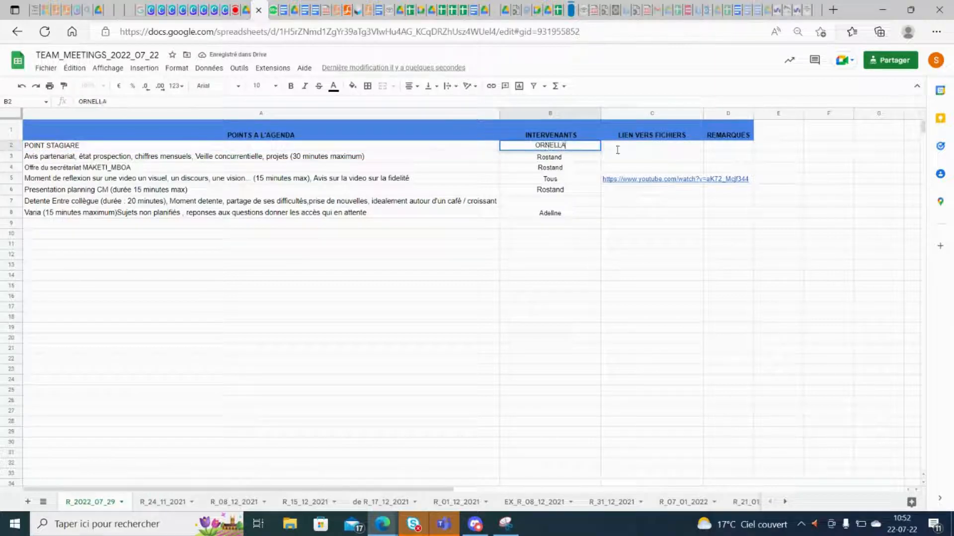
click(668, 148)
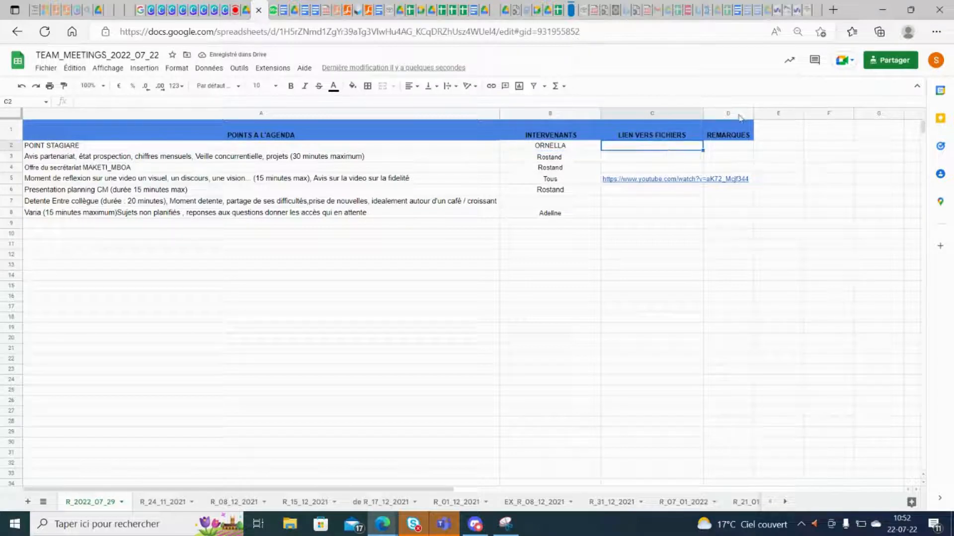
drag(753, 113, 783, 114)
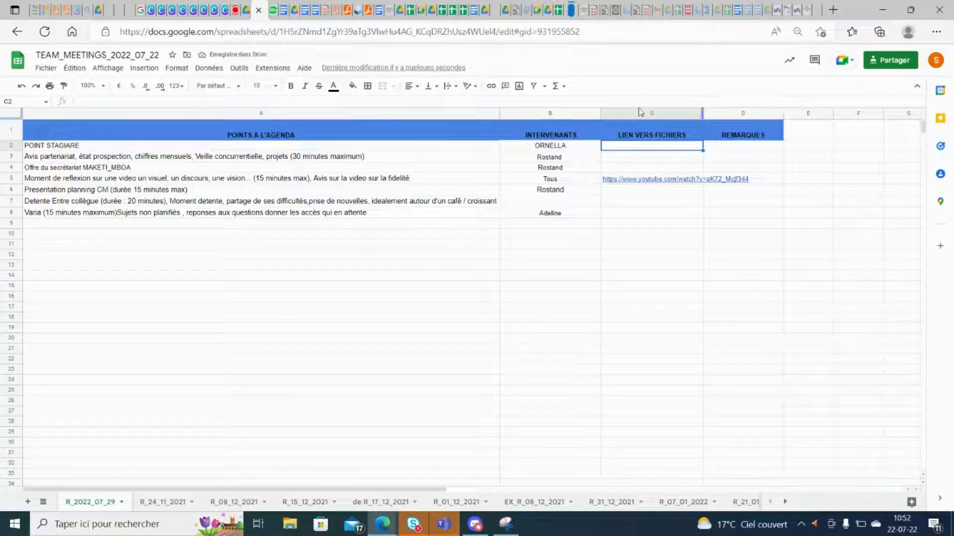
Insert a column before LIEN VERS FICHIERS and enter TEMPS as its heading.
click(616, 114)
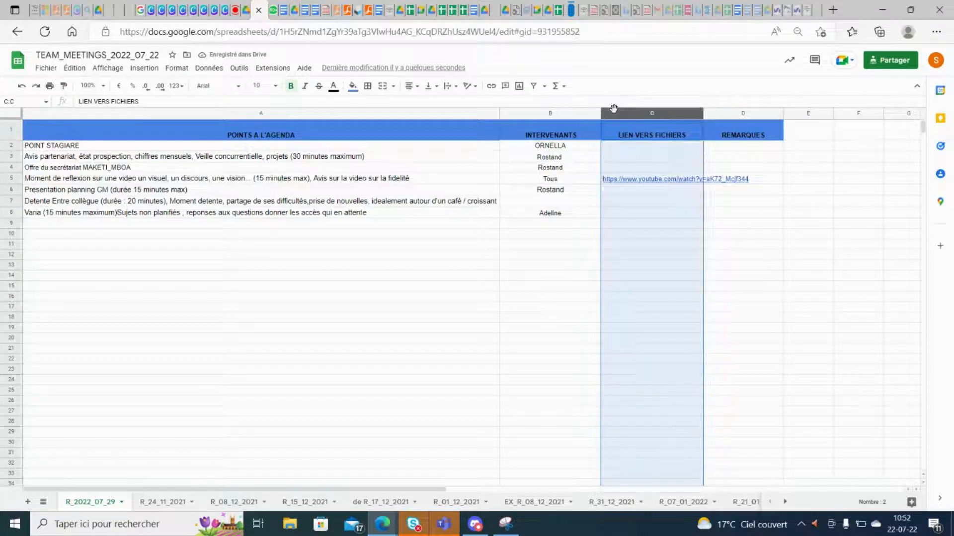
right_click(616, 114)
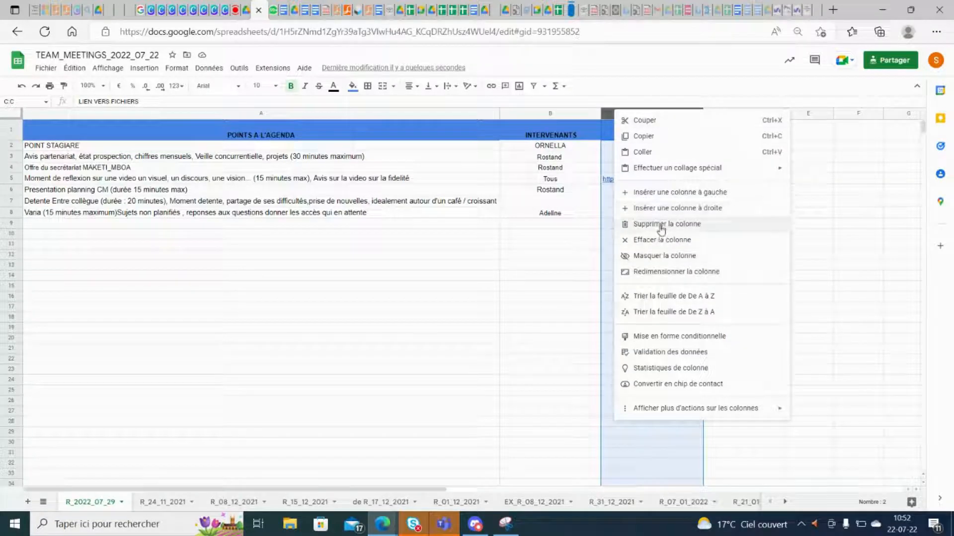
click(683, 195)
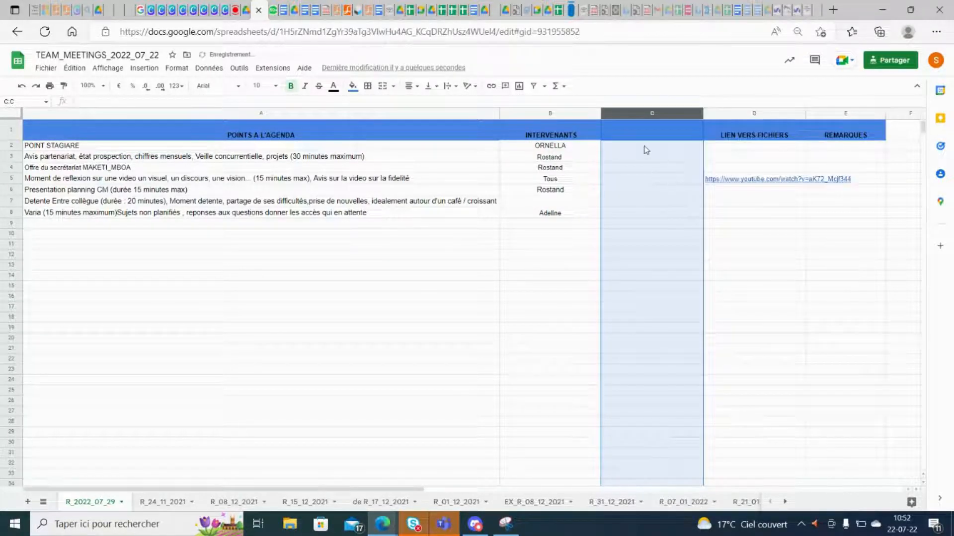
click(644, 138)
text(TEMPS)
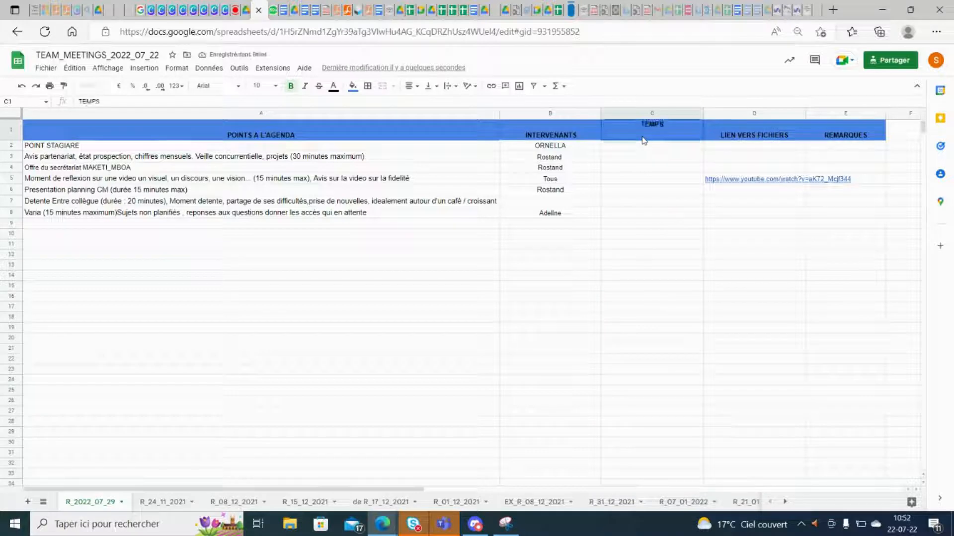
key(Return)
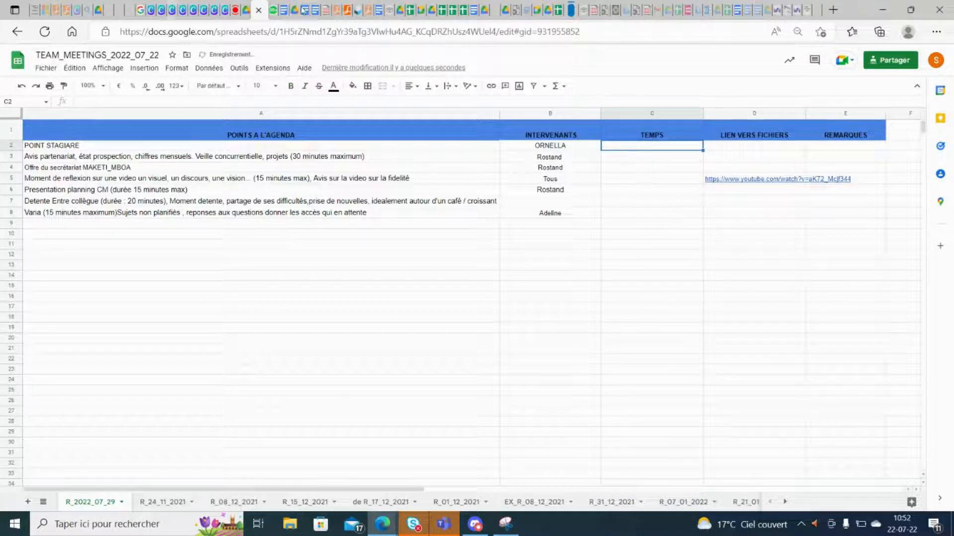
Check the agenda points in the WhatsApp TEAM_MEETINGS chat, then enter 15 under TEMPS for POINT STAGIARE in the spreadsheet.
click(273, 10)
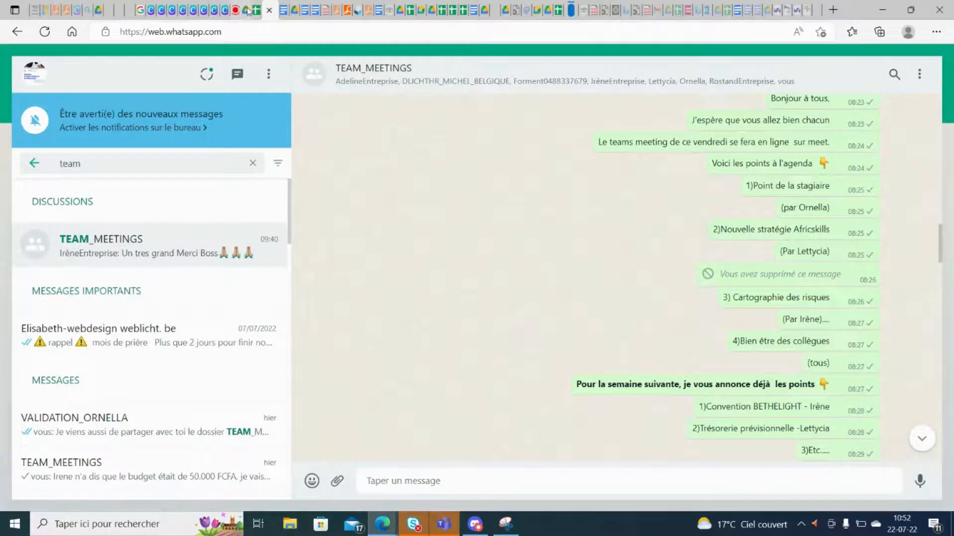
click(253, 10)
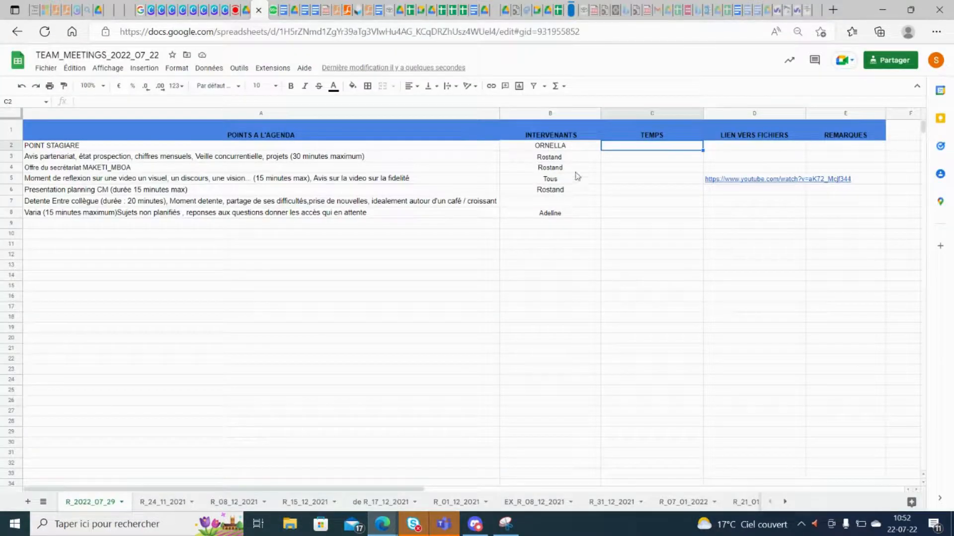
text(15)
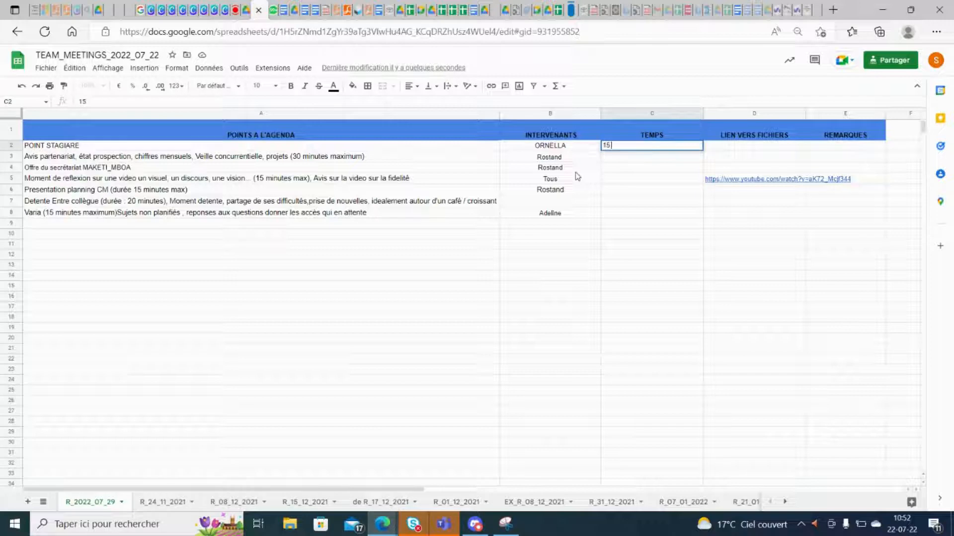
click(661, 128)
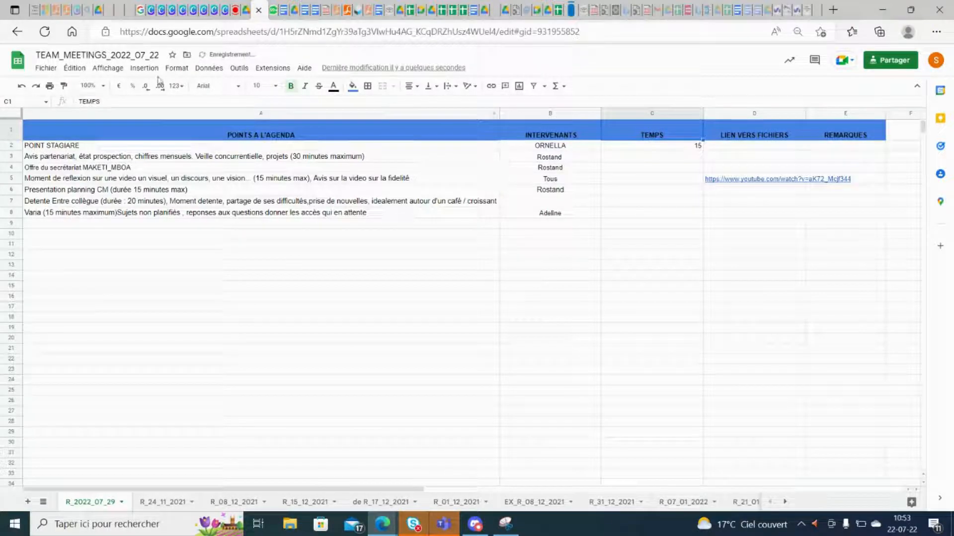
Extend the TEMPS heading in C1 so it reads TEMPS (MIN).
click(157, 102)
text((M)
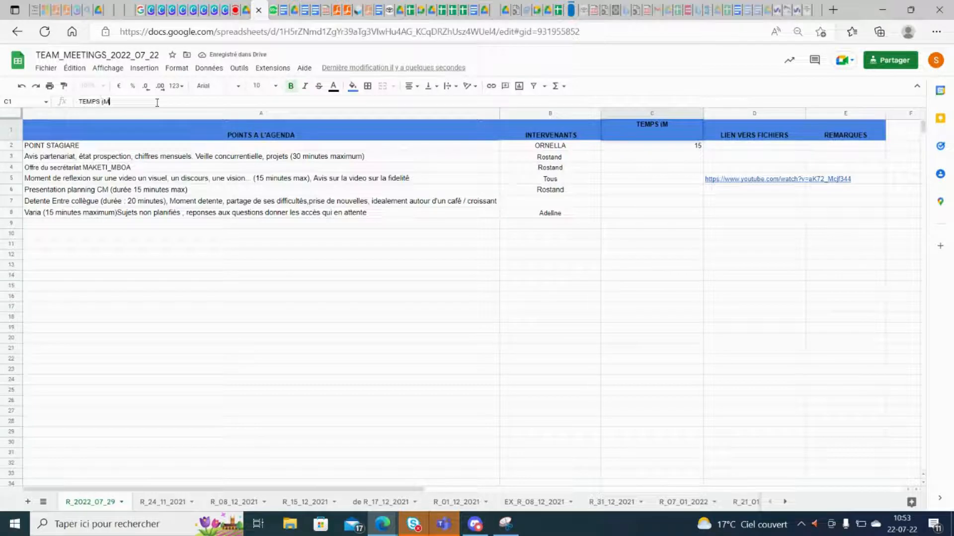
text(IN))
key(Return)
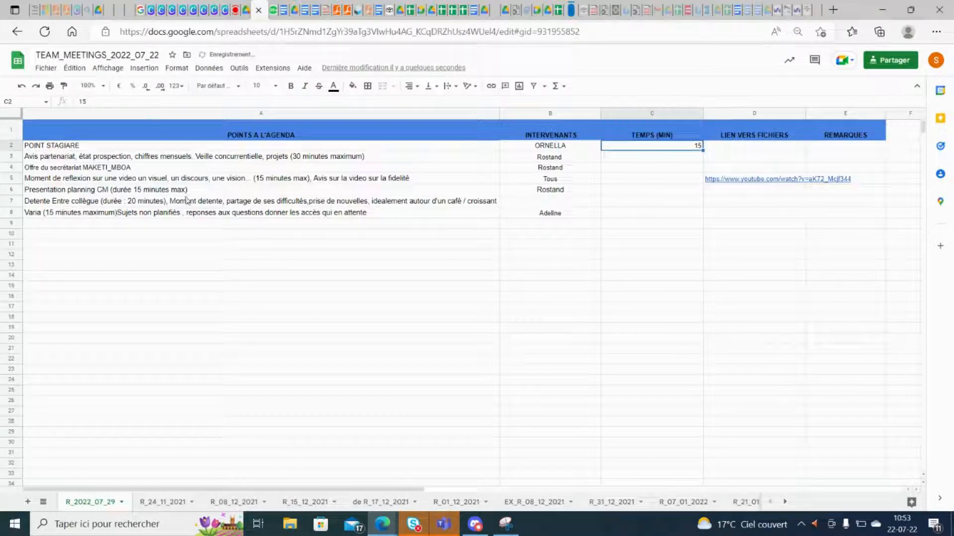
Check the second agenda point in the WhatsApp TEAM_MEETINGS chat, then replace A3 in the spreadsheet with NOUVELLE STRATEGIE AFRICSKILLS.
click(87, 158)
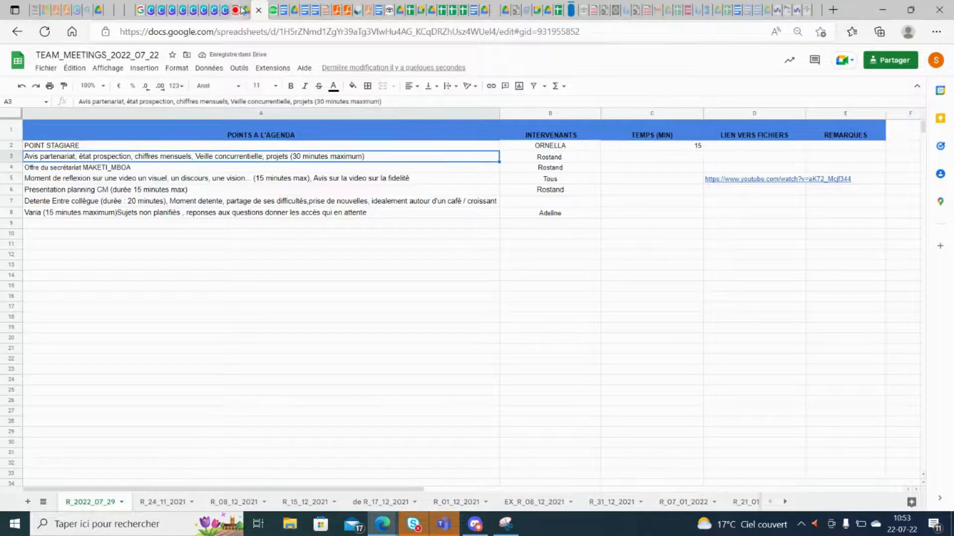
click(273, 10)
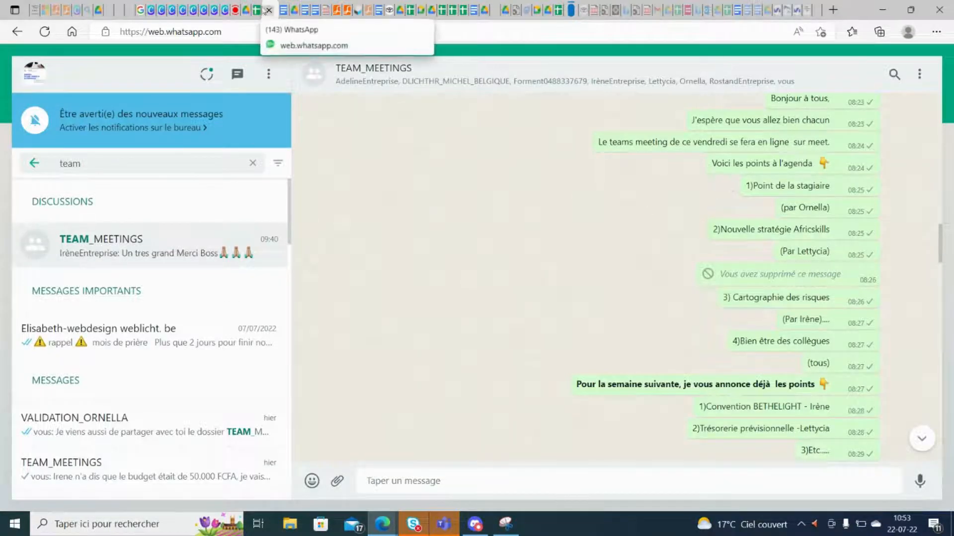
click(257, 9)
text(NO)
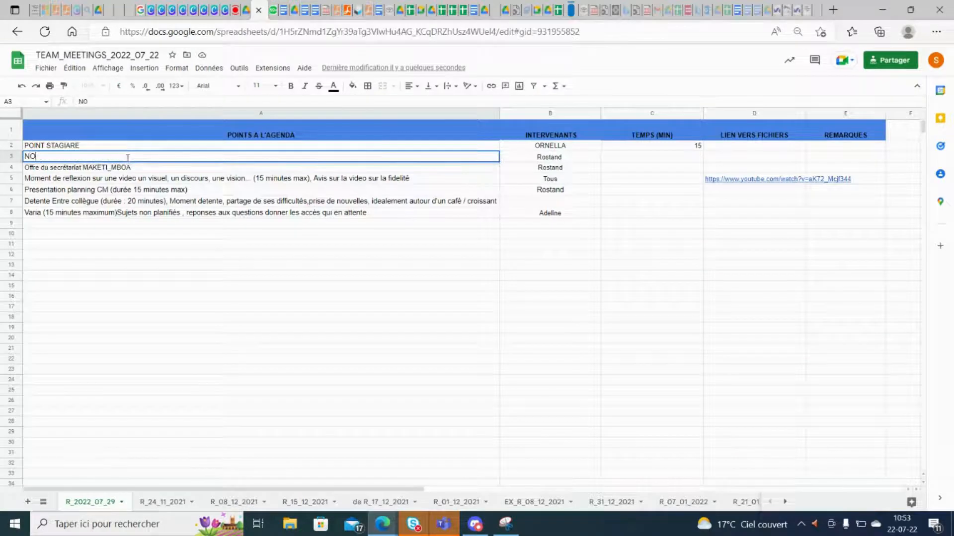
text(UVELLE STRATE)
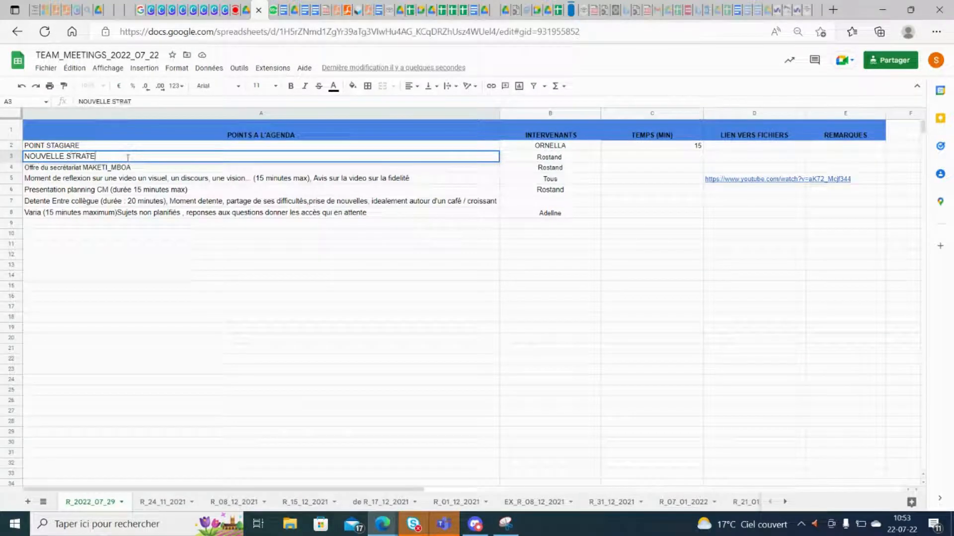
text(GIE AFRICS)
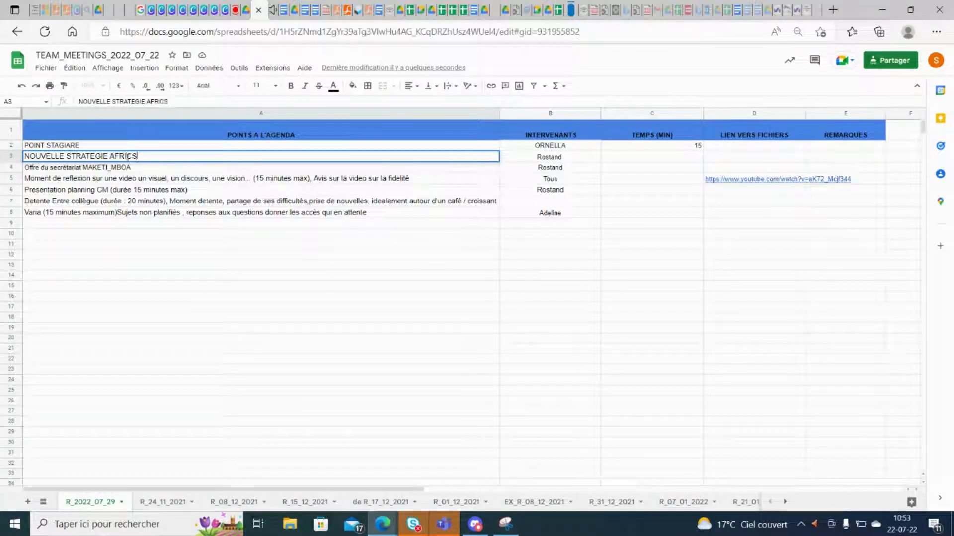
text(KILLS)
Look up the second point's presenter in the WhatsApp chat, then enter that first name in B3 and 15 in C3 of the spreadsheet.
click(549, 159)
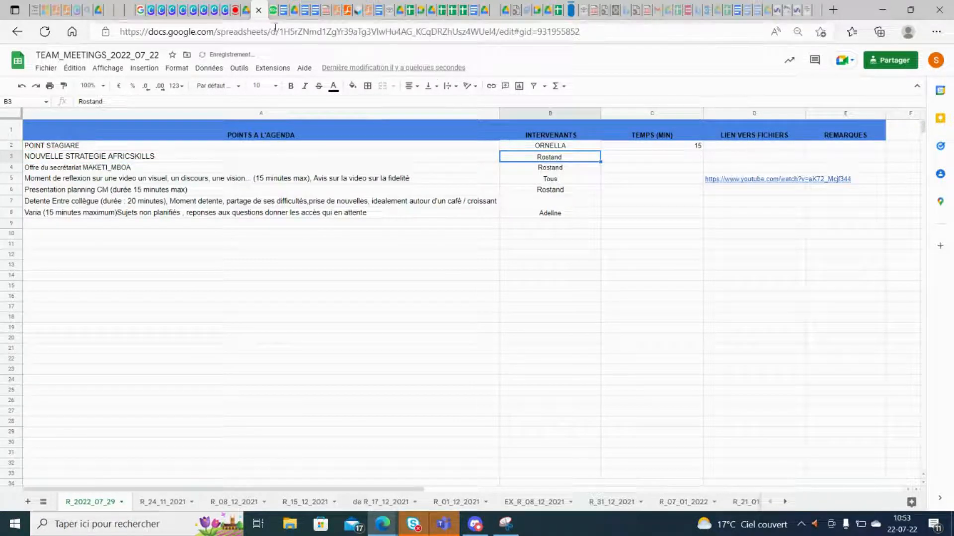
click(273, 10)
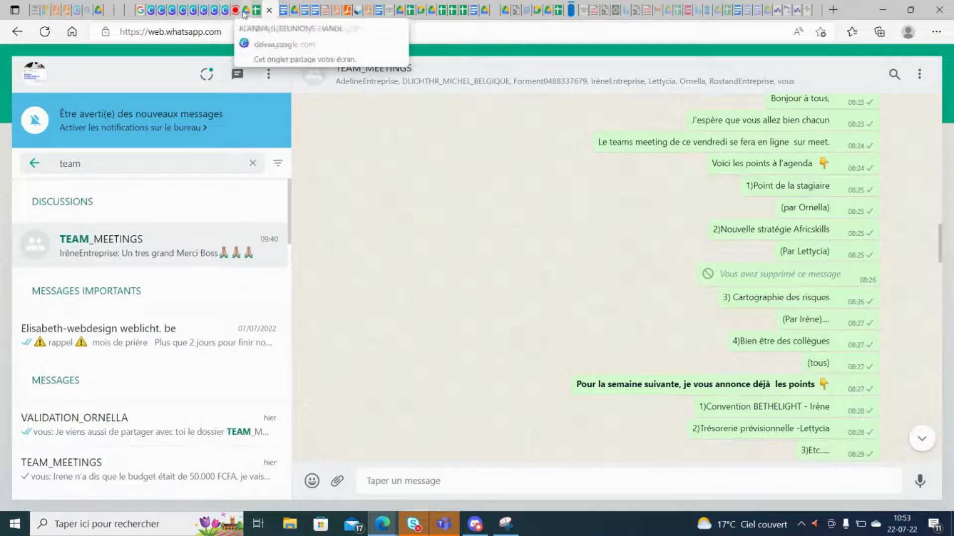
click(255, 11)
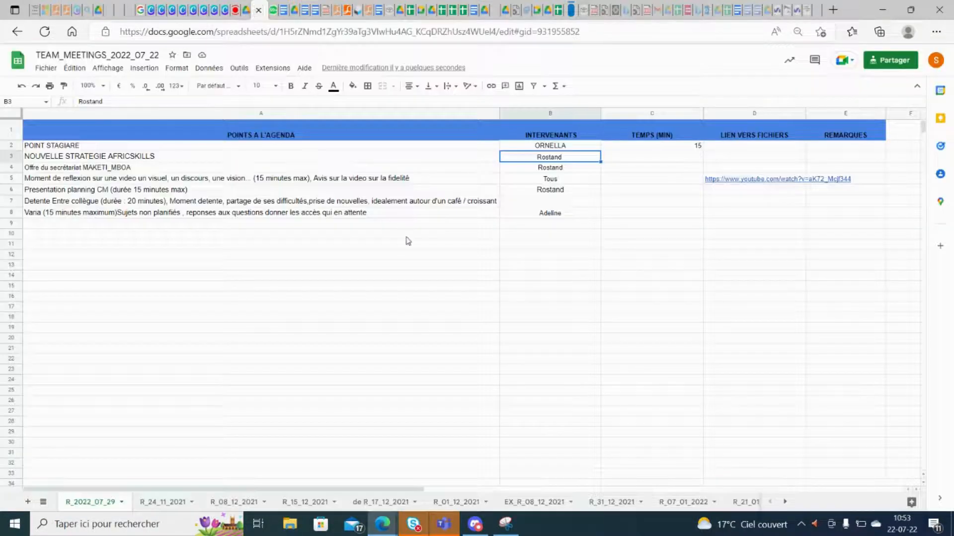
text(LETTYCIA)
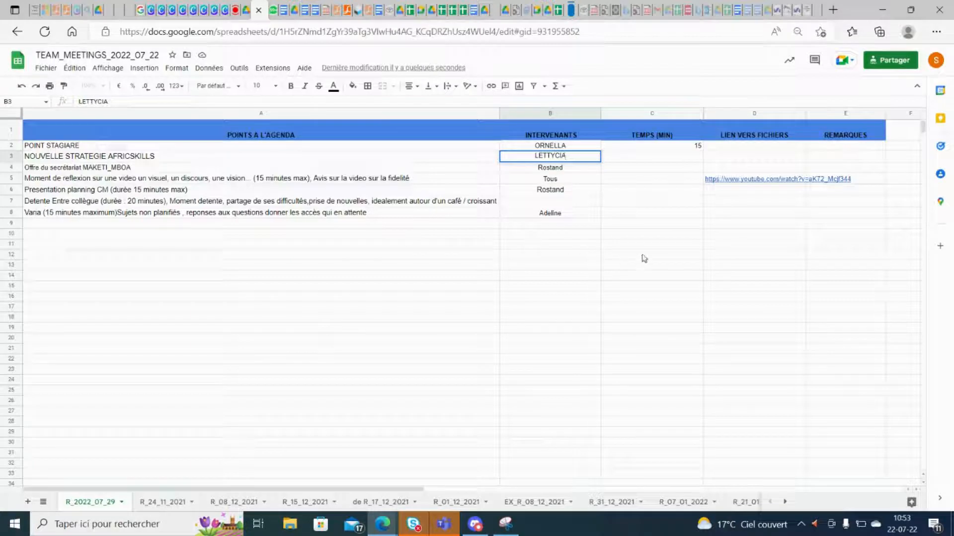
click(660, 162)
text(15)
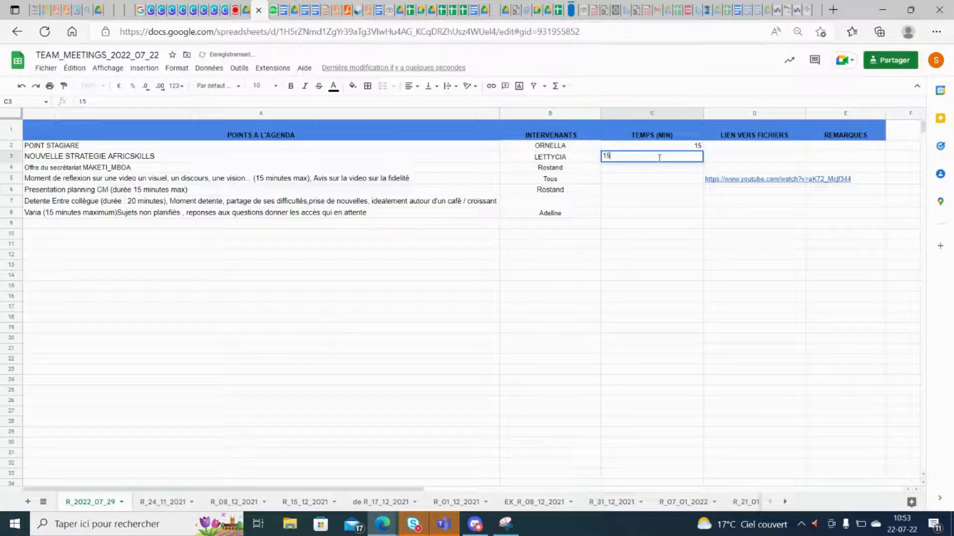
key(Return)
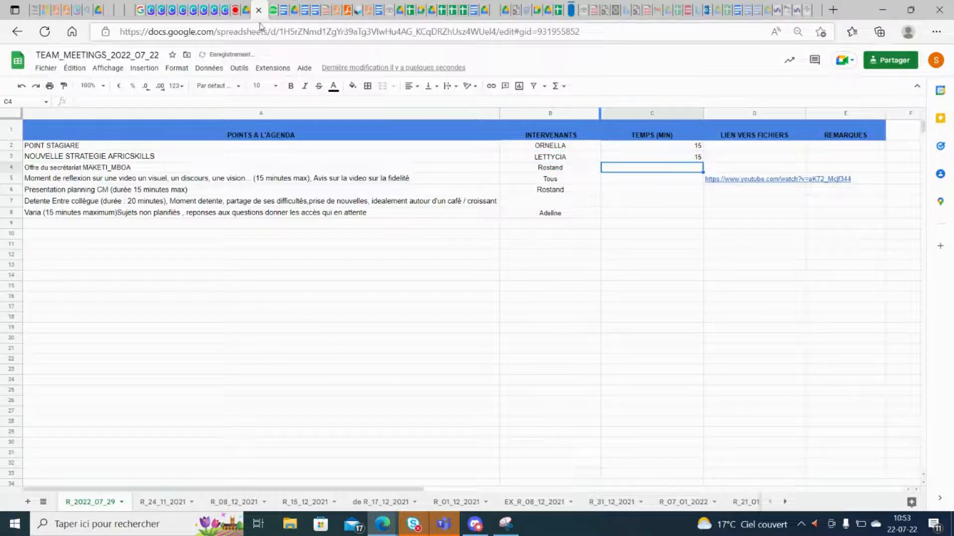
Check the third agenda point in the WhatsApp chat, then replace A4 in the spreadsheet with CARTOGRAPHIE DES RISQUES.
click(271, 10)
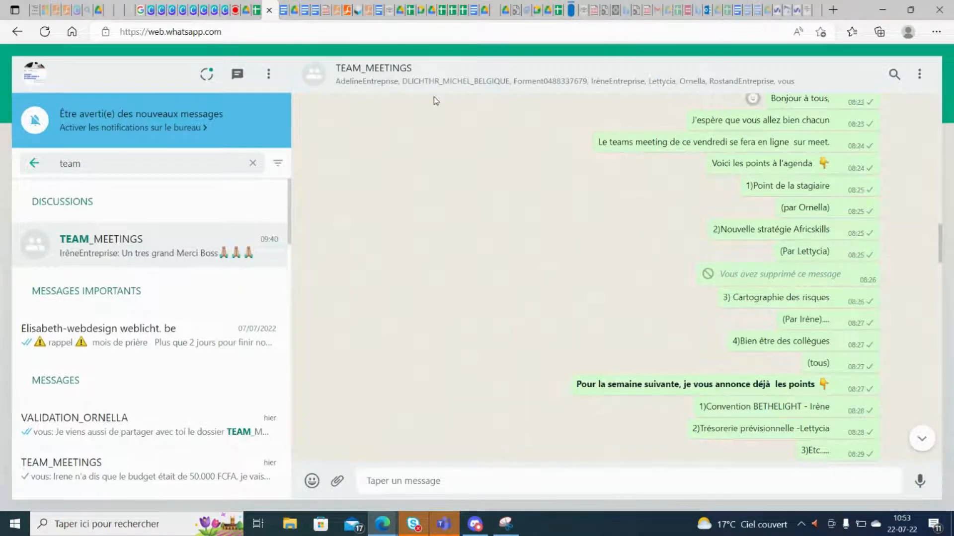
click(254, 10)
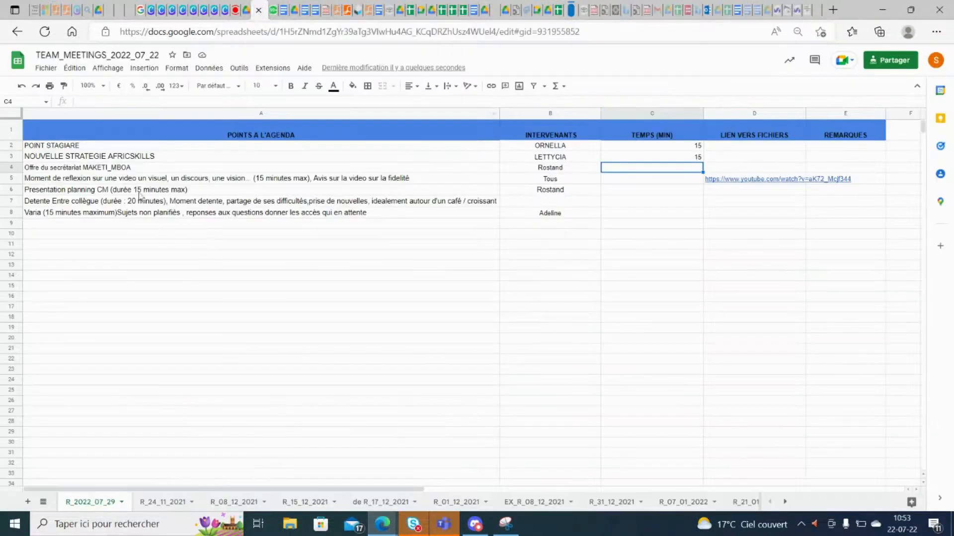
click(128, 169)
text(CA)
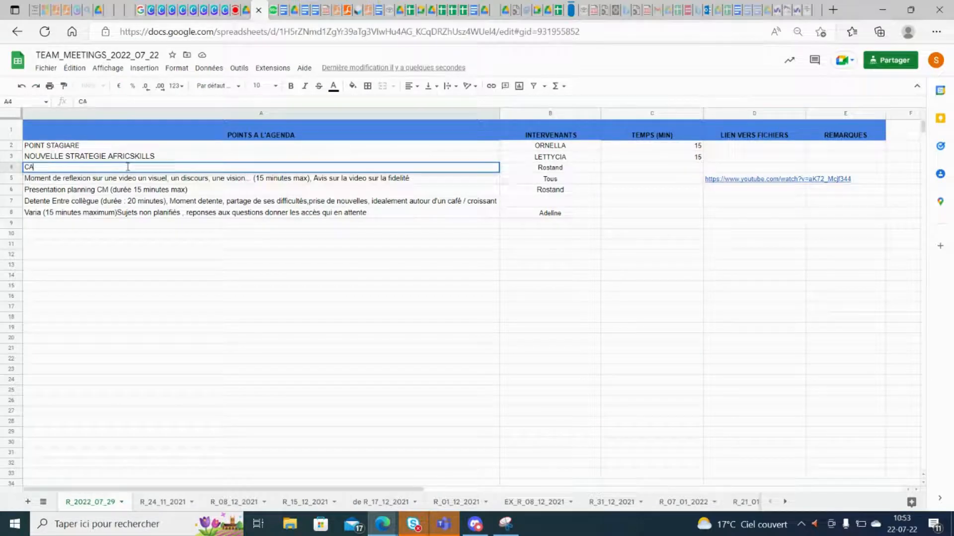
text(RTOGRAPG)
key(BackSpace)
text(HIE DES )
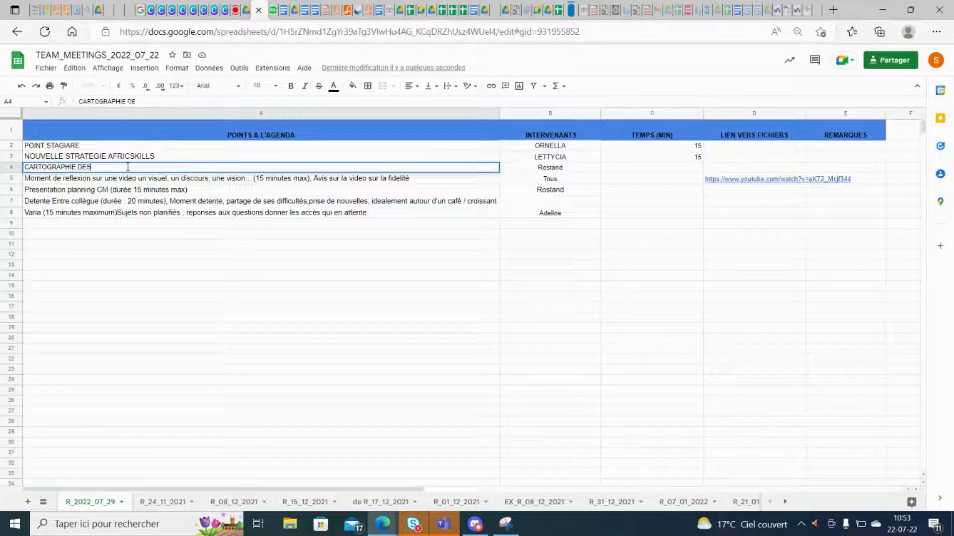
text(RISques)
Enter the presenter's first name and a time of 15 for CARTOGRAPHIE DES RISQUES.
click(552, 169)
text(Irene)
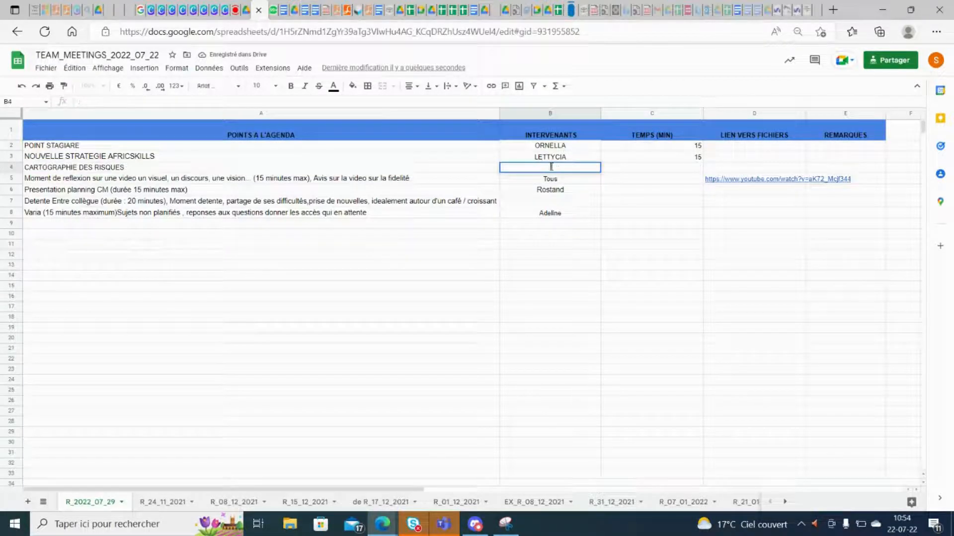
text(IRENE)
click(658, 171)
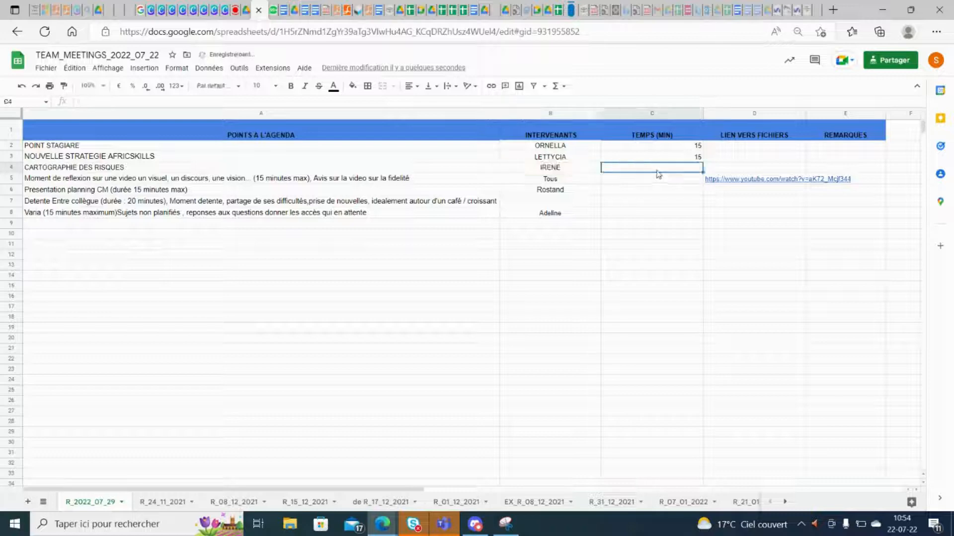
text(15)
key(Return)
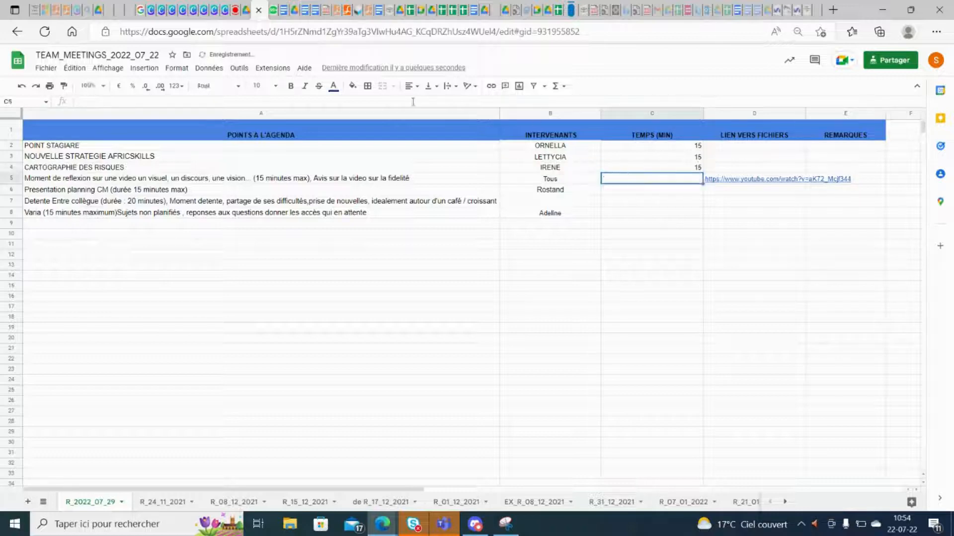
Check the fourth agenda point in the WhatsApp chat, then replace A5 in the spreadsheet with BIEN ETRE DES COLLEGUES.
click(273, 10)
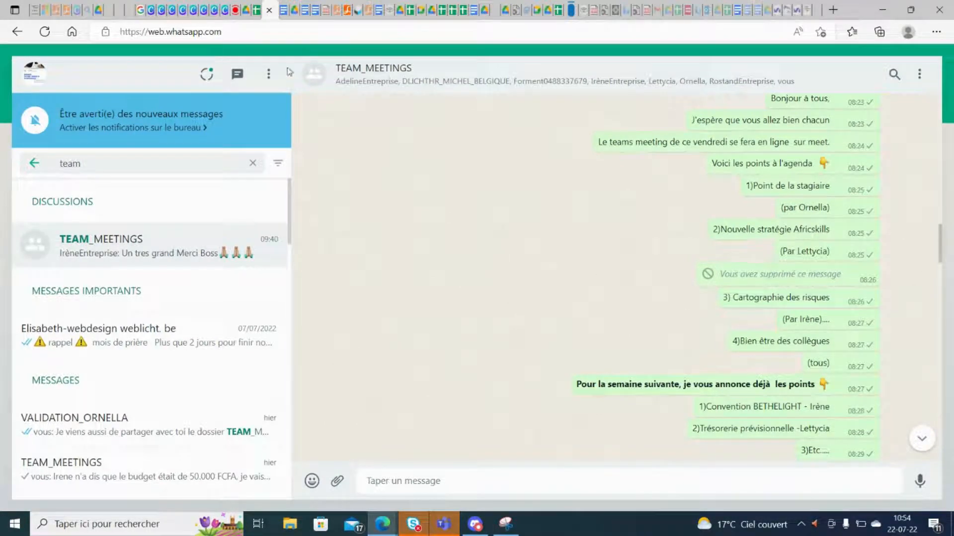
click(255, 10)
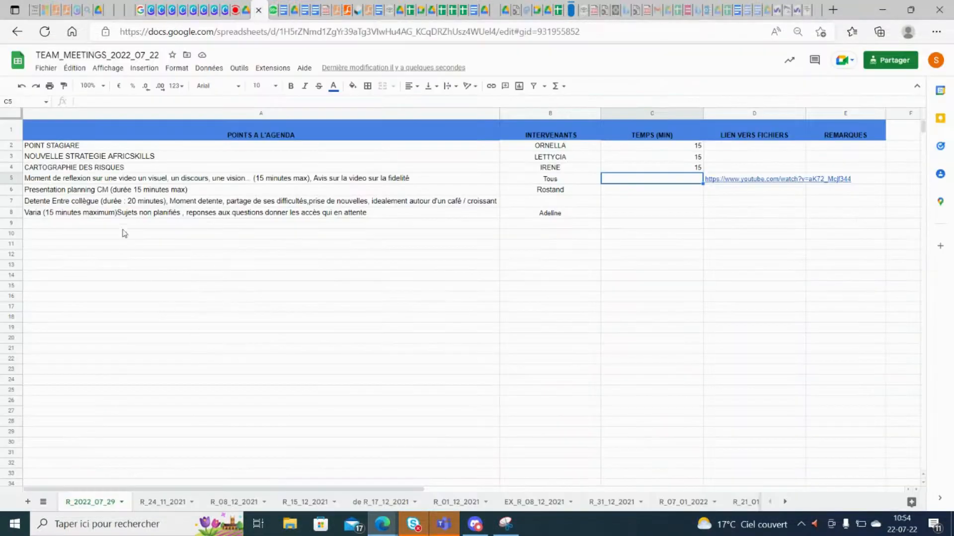
click(94, 180)
text(B)
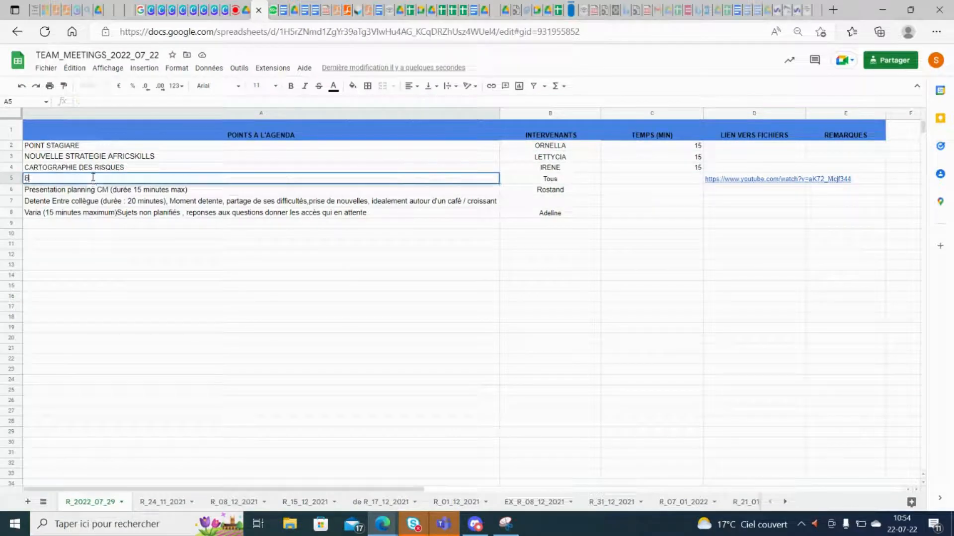
text(IEN ETRE DES)
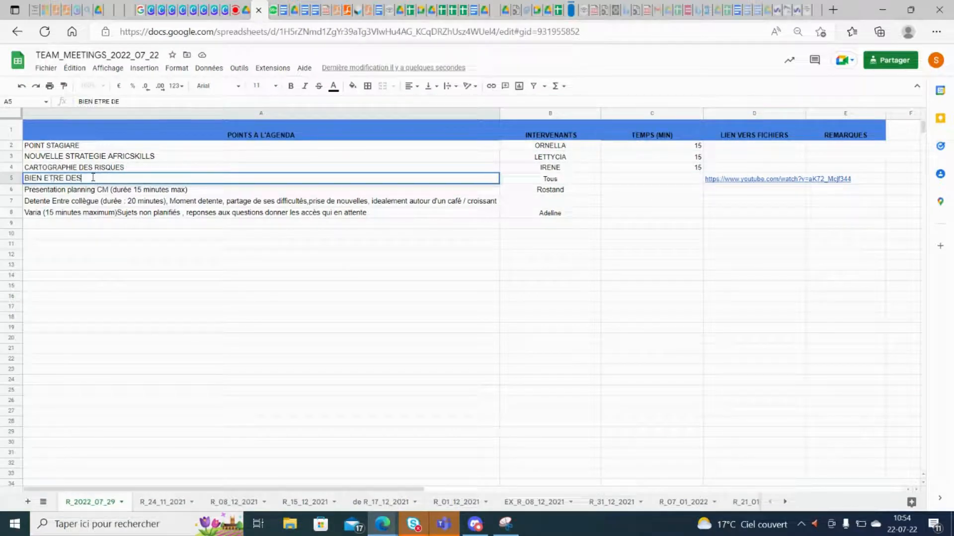
text( COLLEGUES)
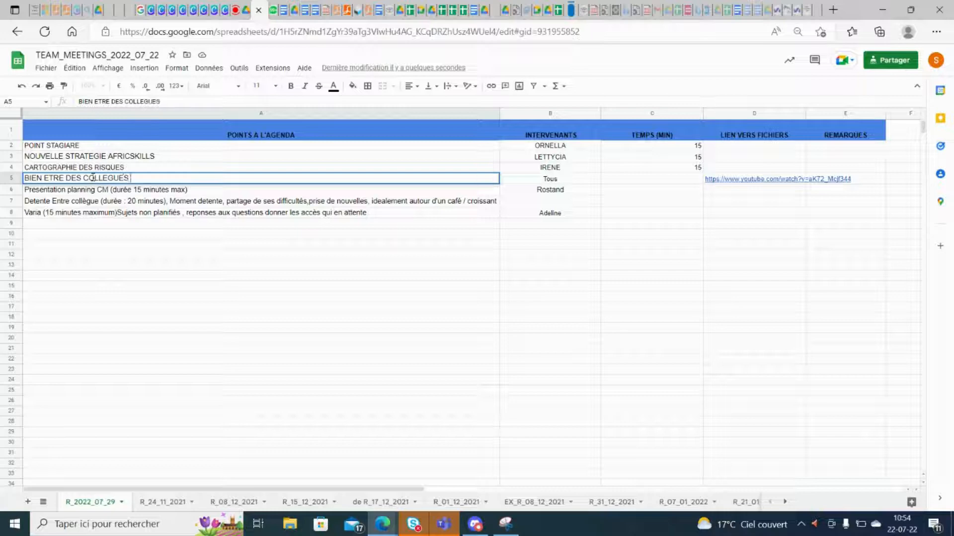
Enter TOUS under INTERVENANTS and 15 under TEMPS (MIN) for BIEN ETRE DES COLLEGUES.
click(565, 184)
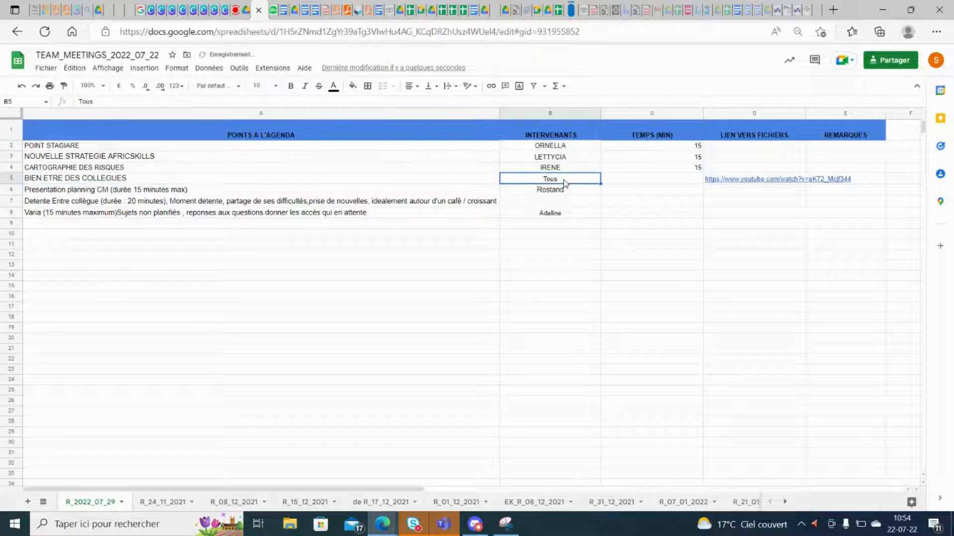
text(TOUS)
click(675, 179)
text(15)
key(Return)
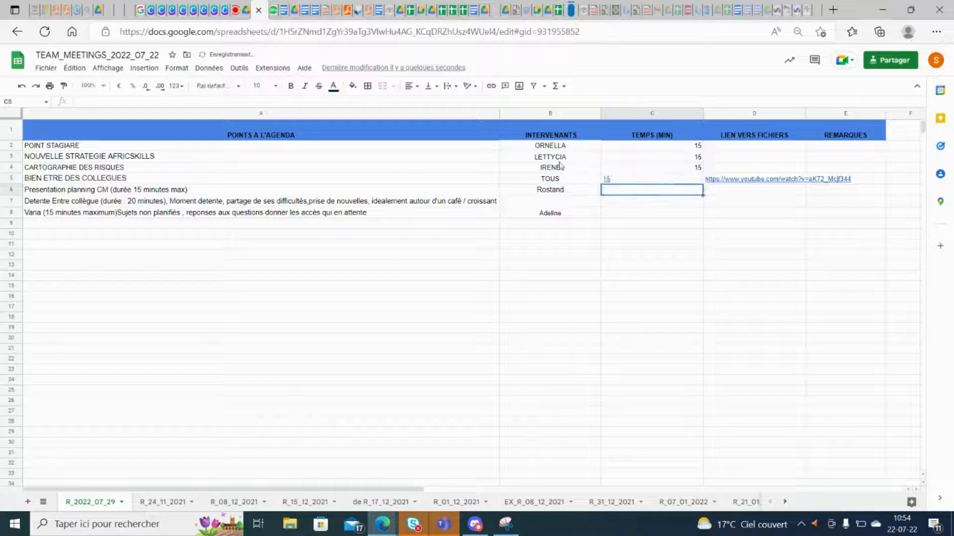
Clear the leftover agenda points and presenters from the range A6:B9.
click(156, 224)
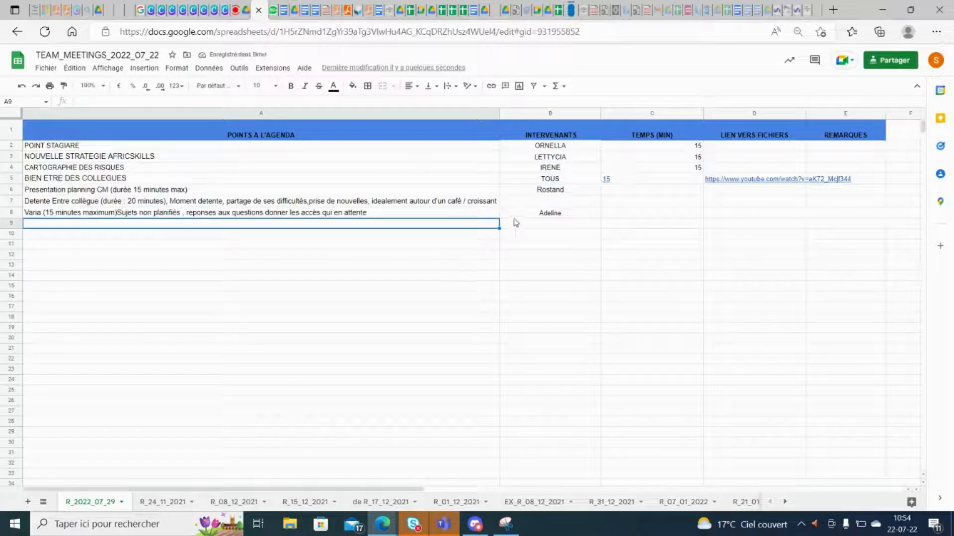
drag(498, 228, 591, 222)
click(468, 192)
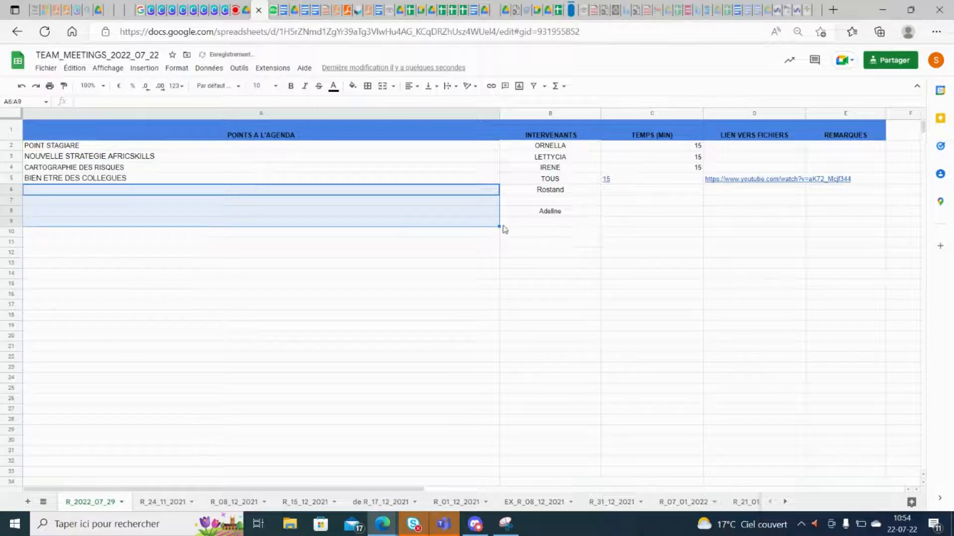
drag(498, 227, 591, 222)
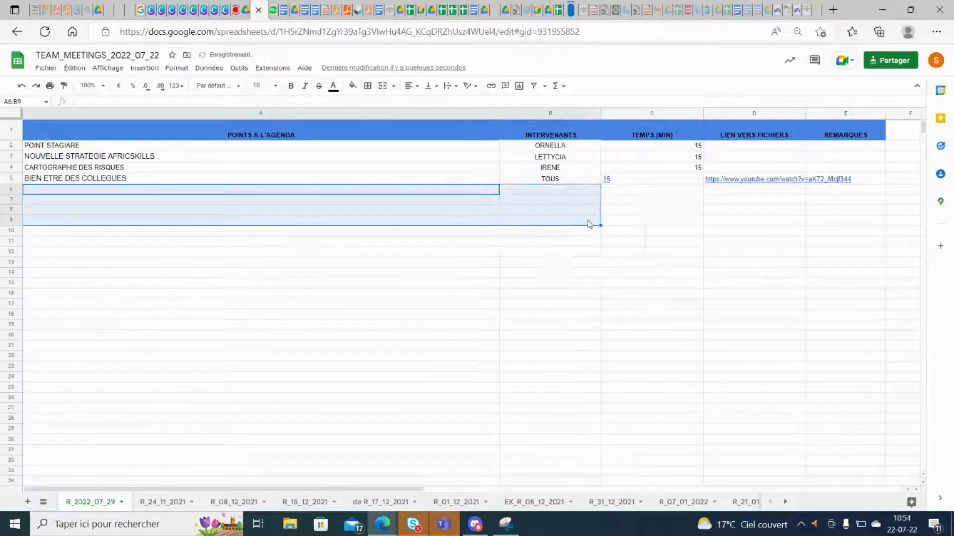
Try re-entering 15 in C5 to get rid of its link formatting.
click(633, 184)
text(1)
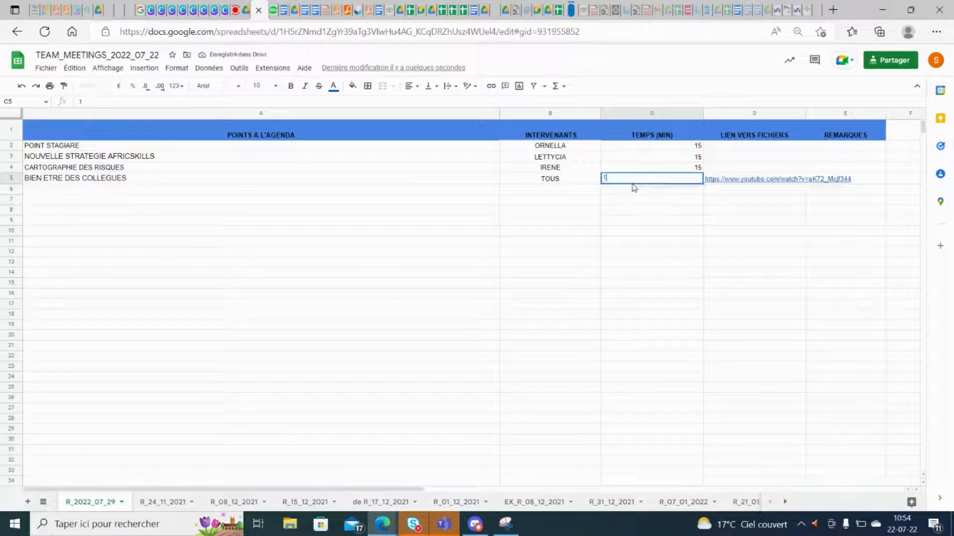
key(Return)
Fill the 15 in C4 down through C6 to replace the link-formatted value in C5, and clear the extra value from C6.
click(669, 160)
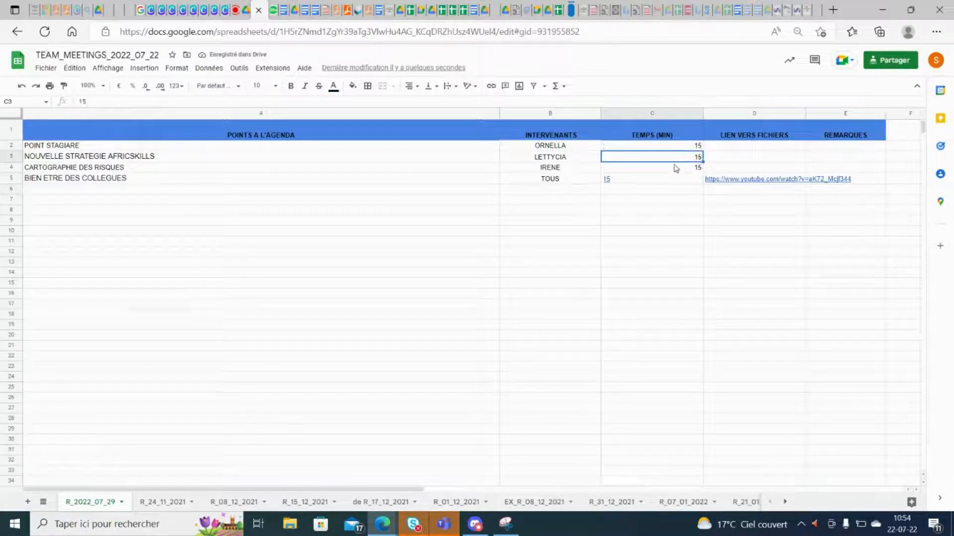
click(675, 167)
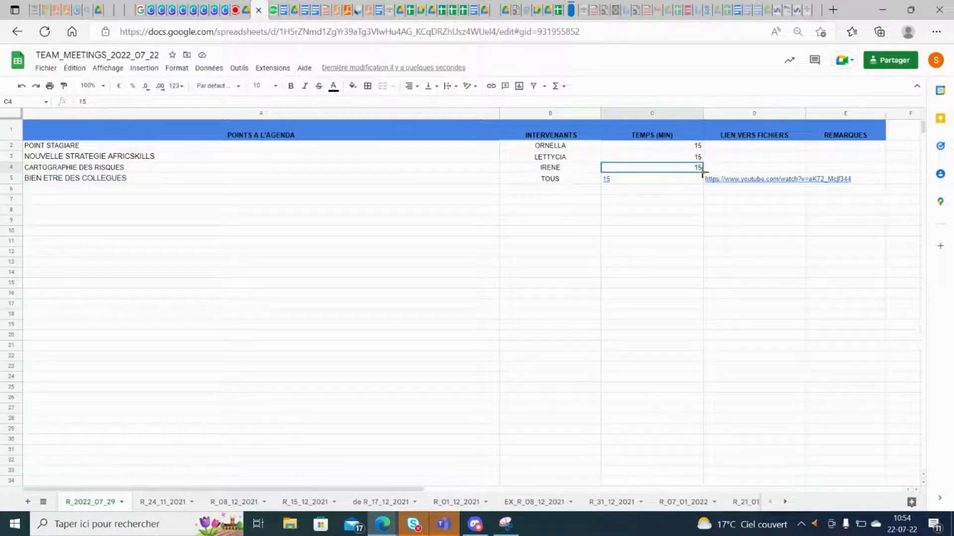
drag(703, 172, 700, 191)
click(697, 192)
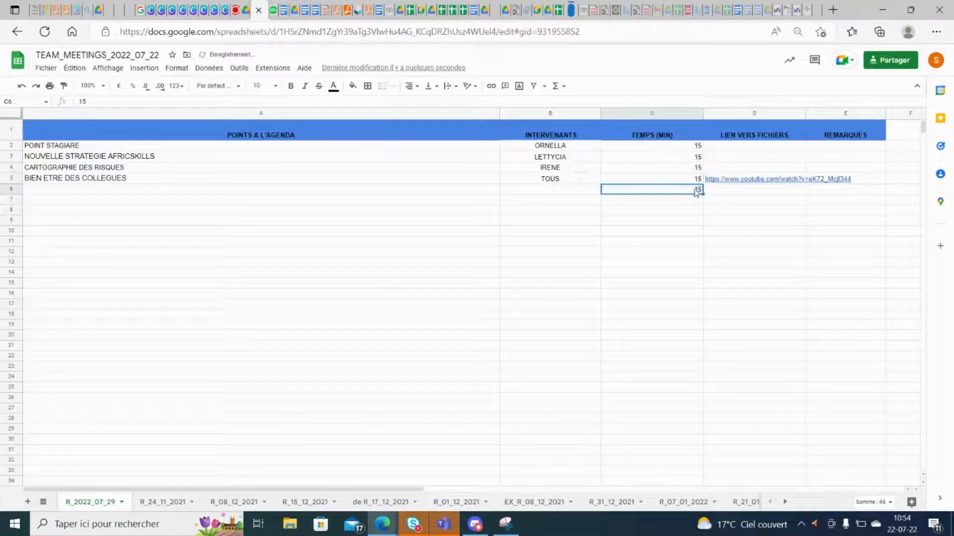
key(BackSpace)
key(Return)
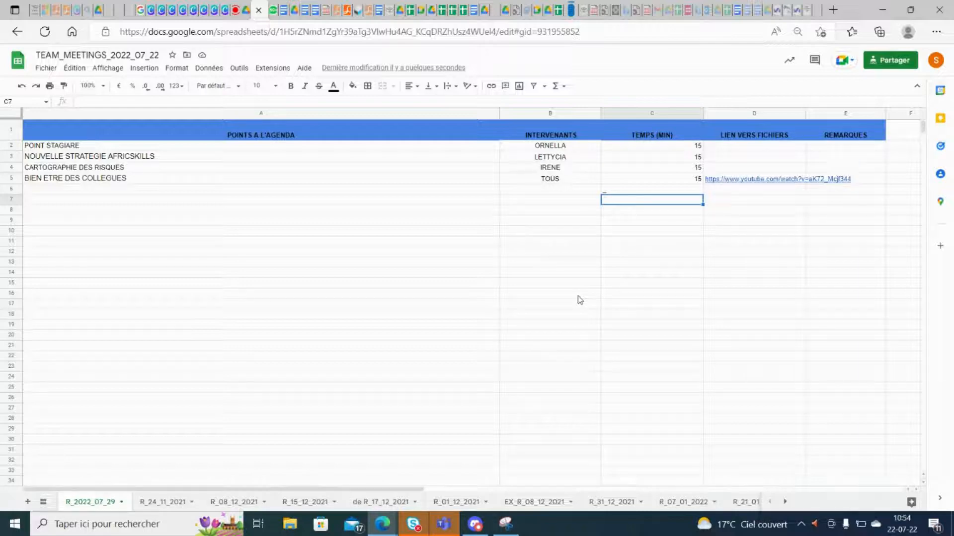
Duplicate the R_2022_07_29 sheet and move the copy in front of the original.
click(216, 149)
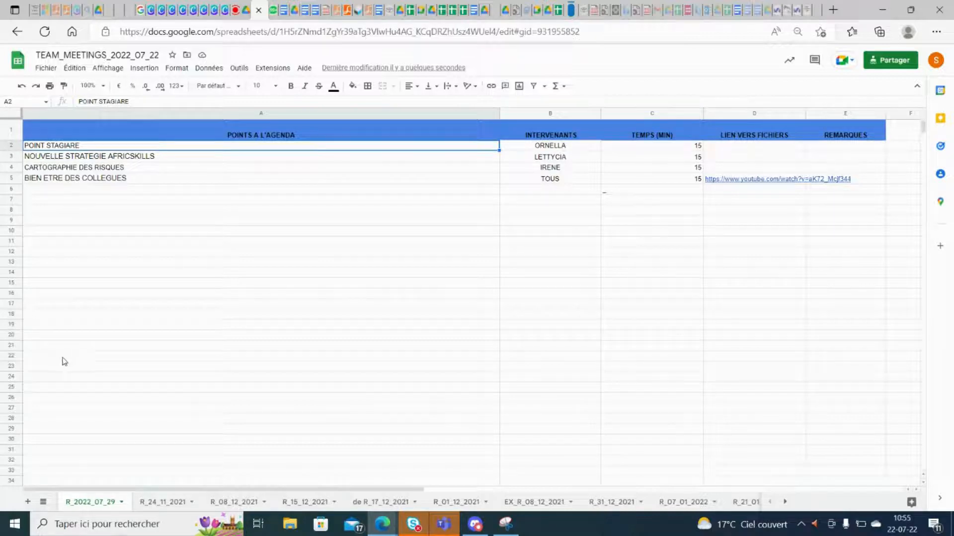
click(122, 502)
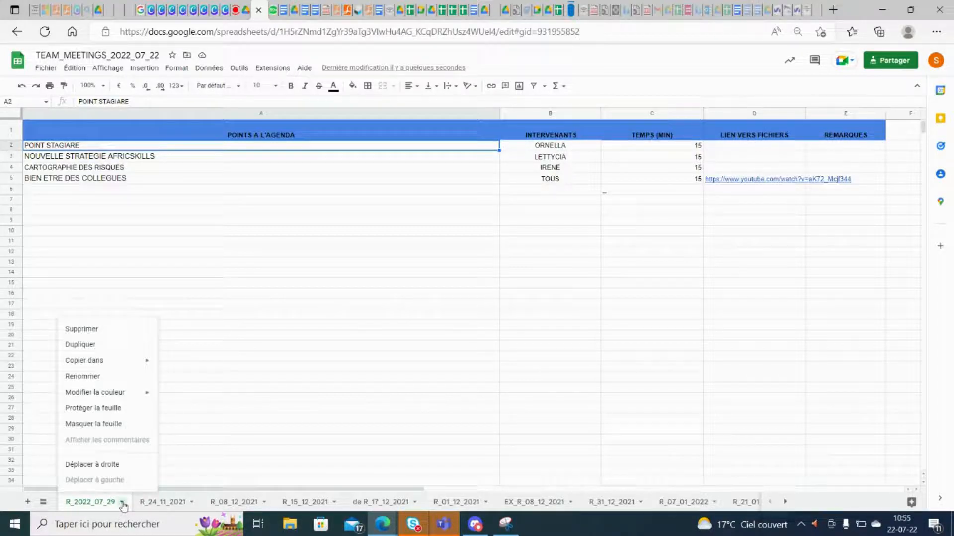
click(93, 346)
click(93, 345)
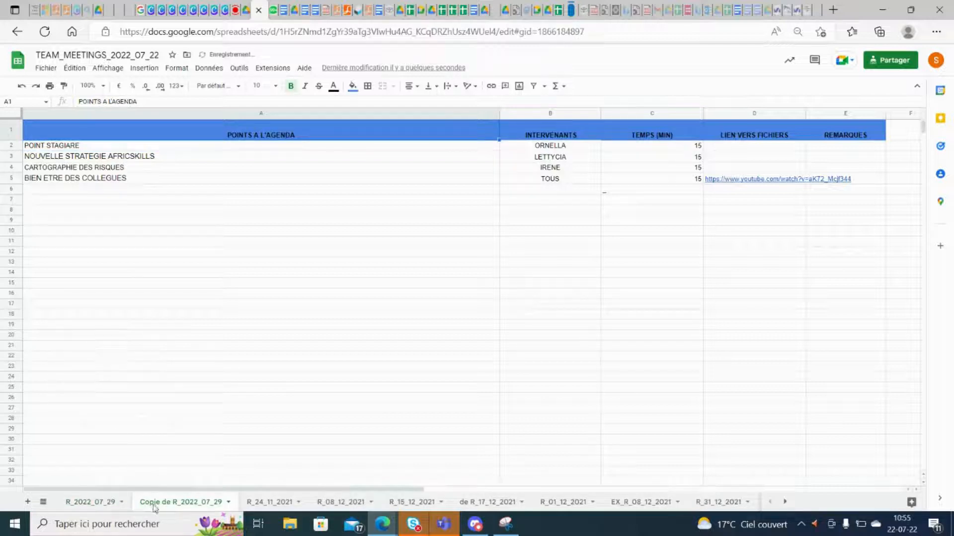
drag(169, 502, 74, 498)
drag(183, 503, 107, 502)
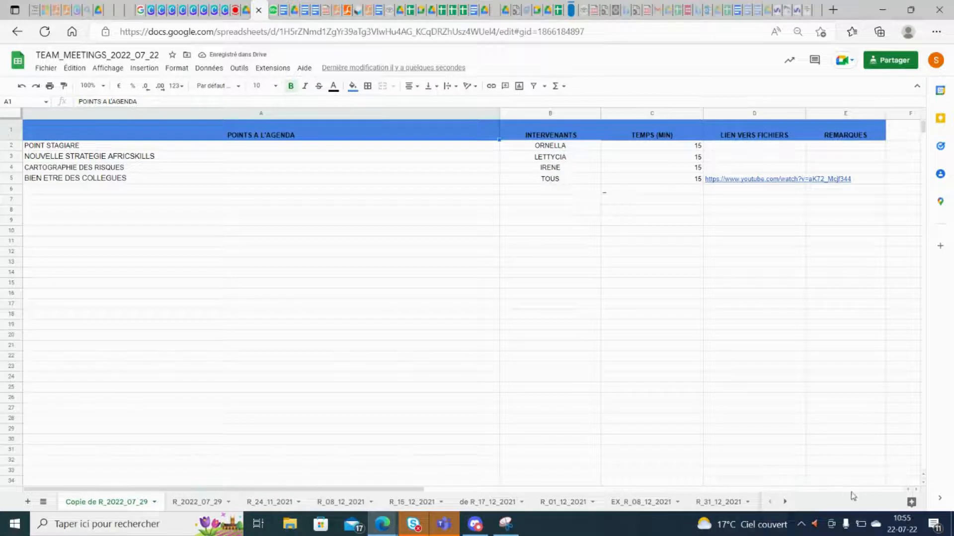
Check the following week's Friday date in the calendar and rename the duplicated sheet R_2022_08_05.
click(903, 527)
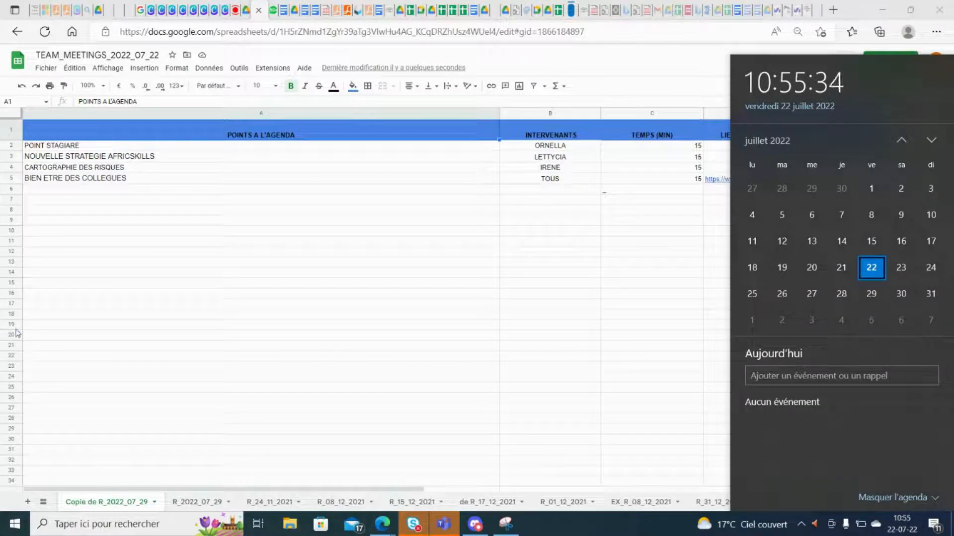
click(104, 511)
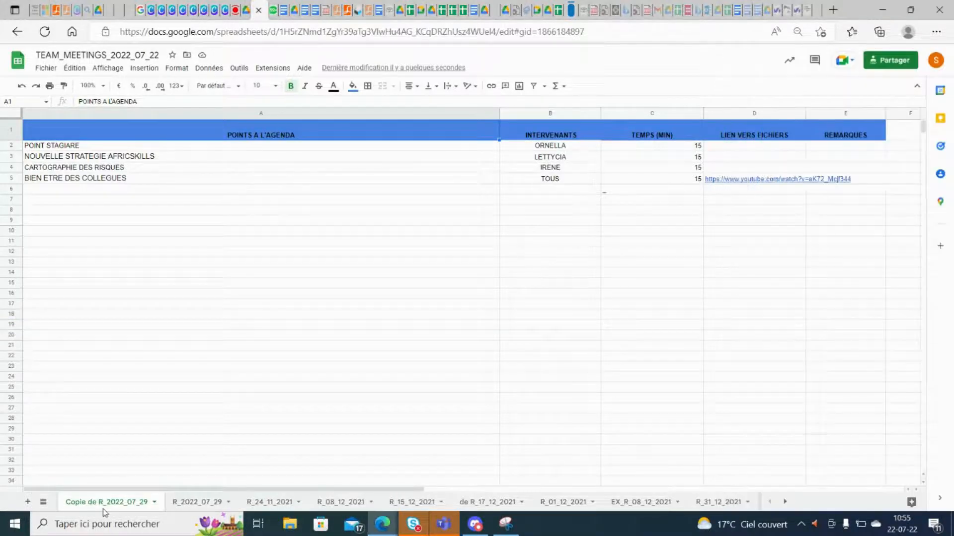
double_click(101, 503)
click(98, 503)
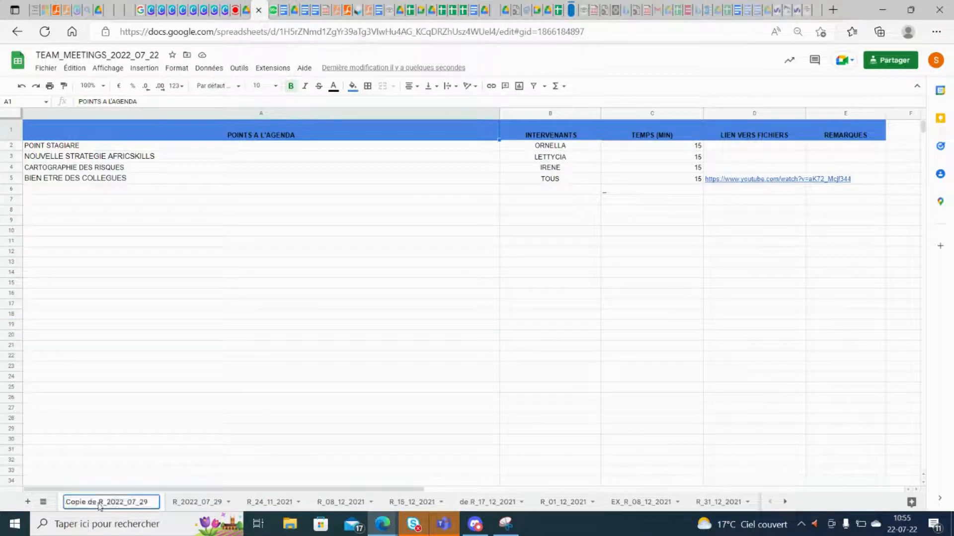
key(BackSpace)
key(BackSpace)
key(BackSpace)
key(BackSpace)
key(BackSpace)
key(BackSpace)
key(BackSpace)
key(BackSpace)
key(BackSpace)
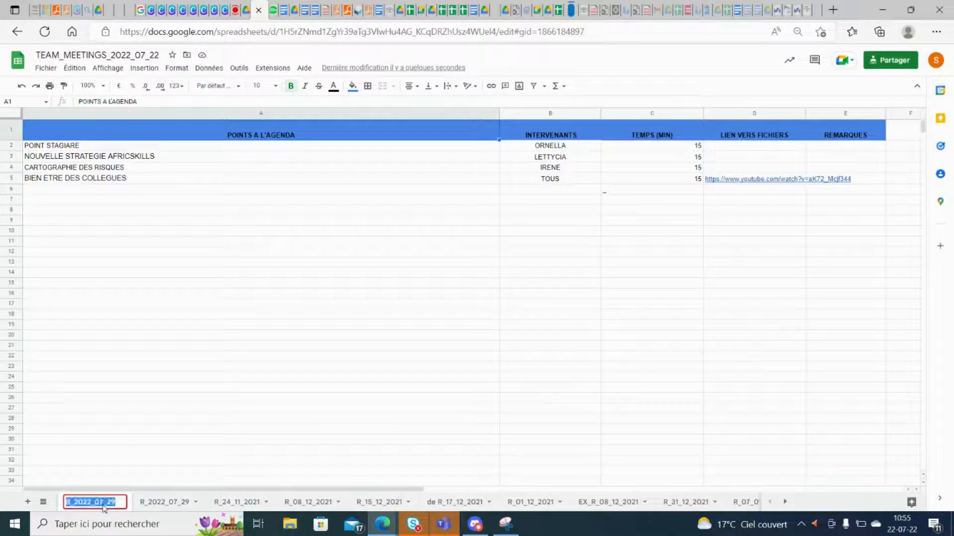
click(103, 505)
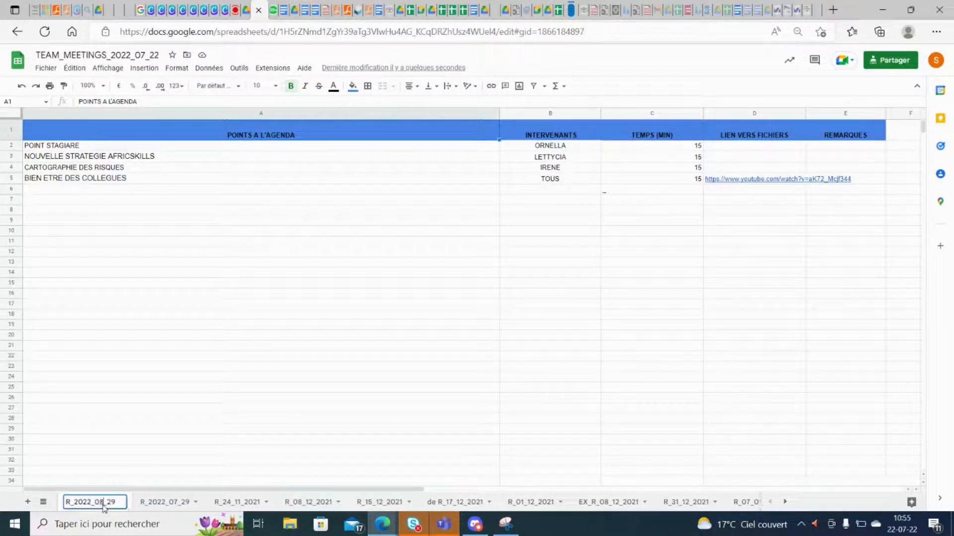
key(BackSpace)
text(8)
key(BackSpace)
key(BackSpace)
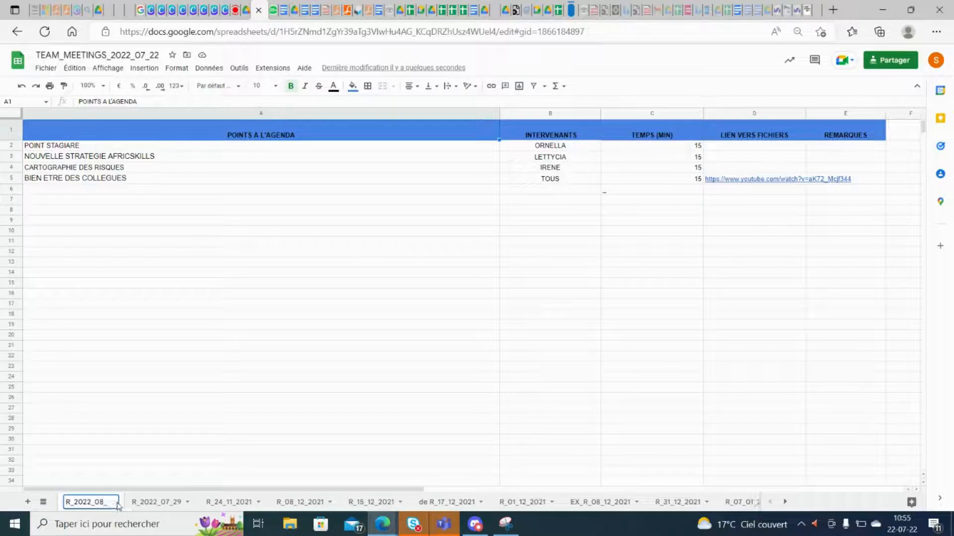
text(à()
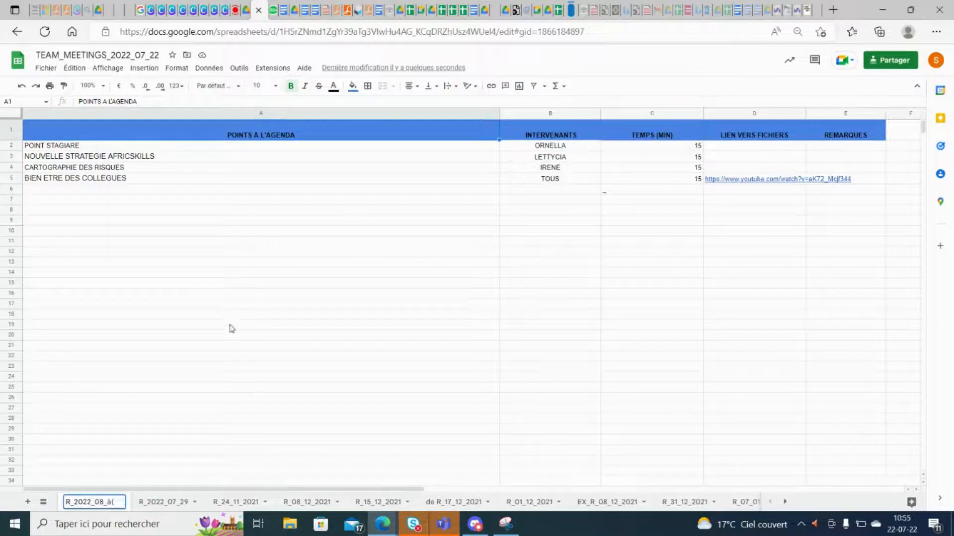
key(BackSpace)
key(BackSpace)
text(0)
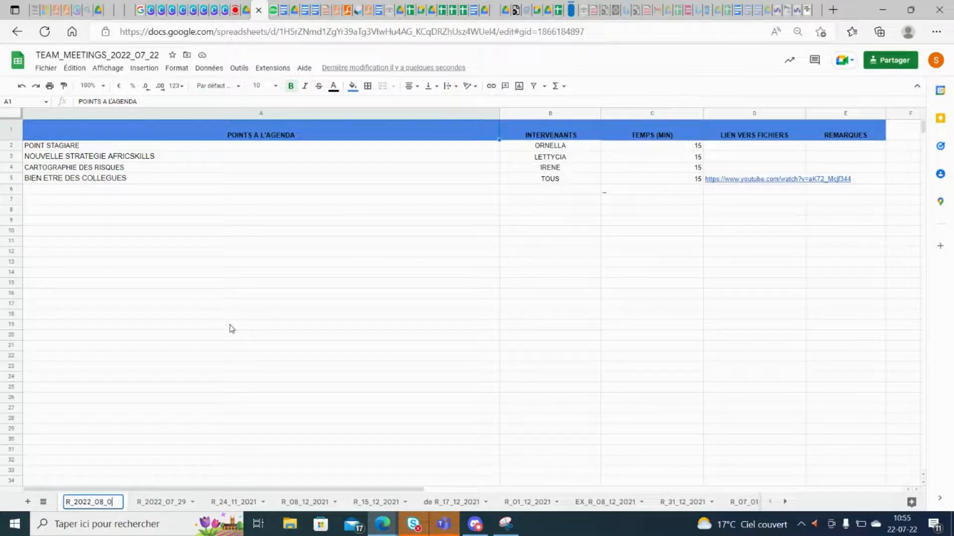
text(5)
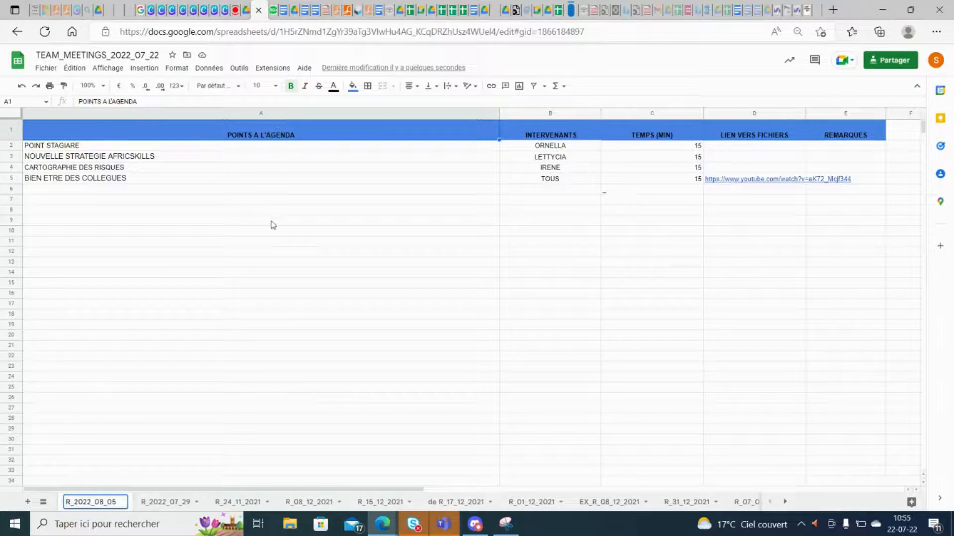
click(270, 223)
Consult the next week's points in the TEAM_MEETINGS WhatsApp group and replace the first agenda point in A2 with CONVENTION.
click(136, 147)
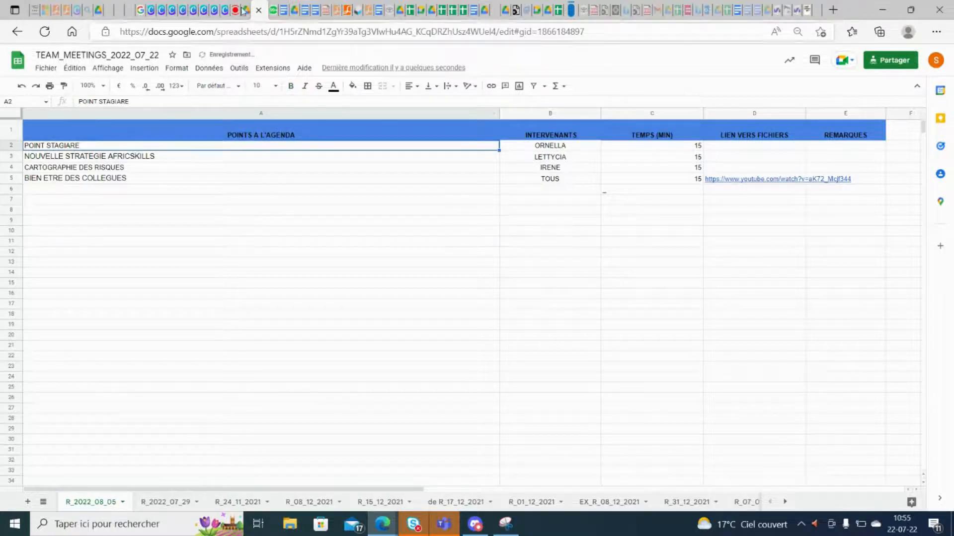
click(273, 10)
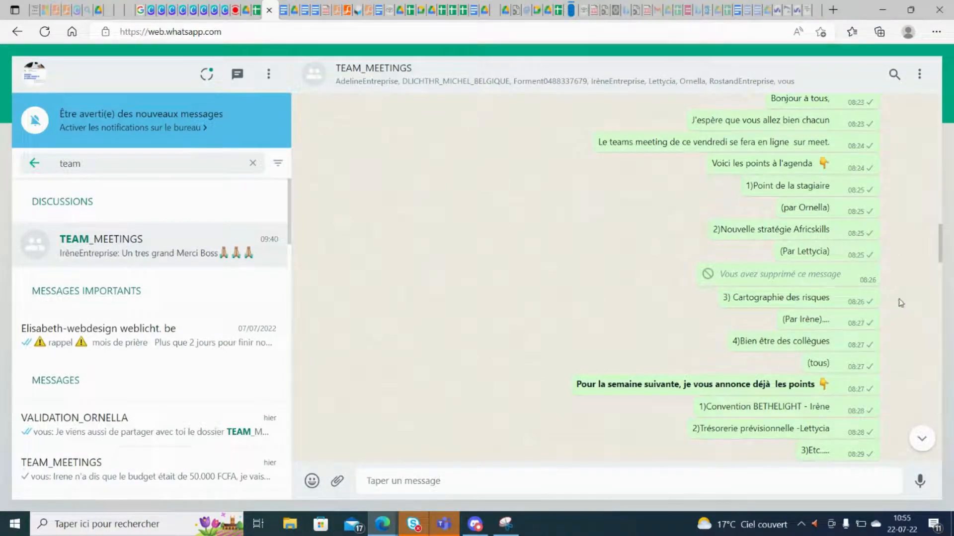
scroll(938, 253, down, 3)
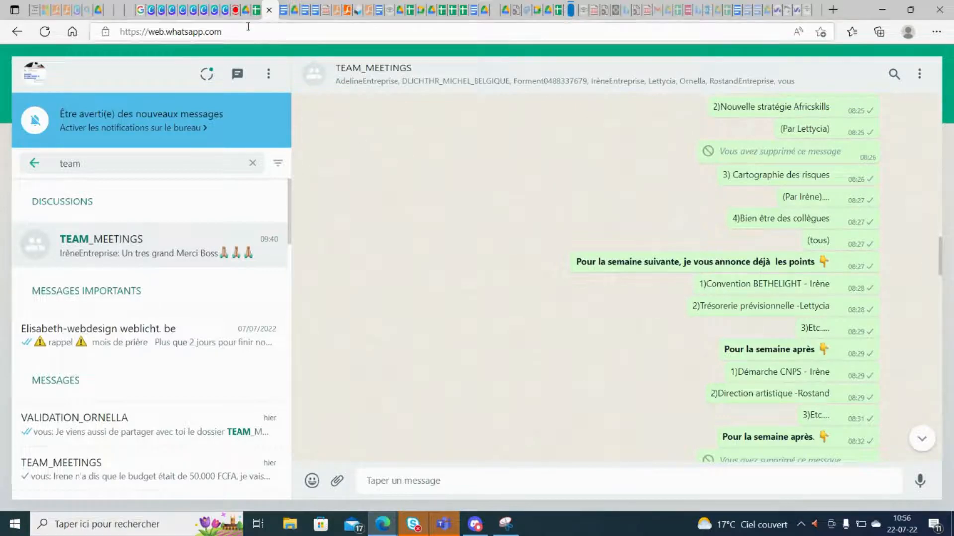
click(256, 11)
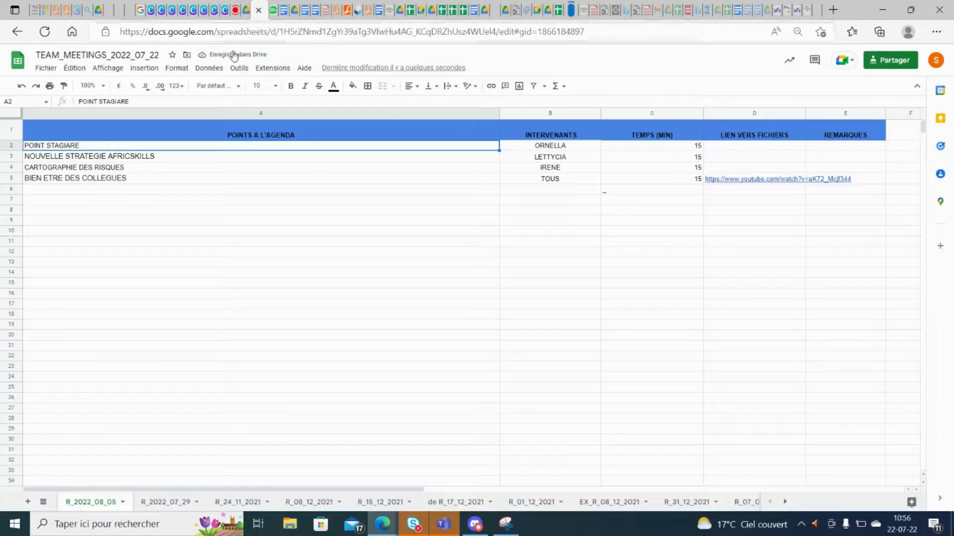
text(con)
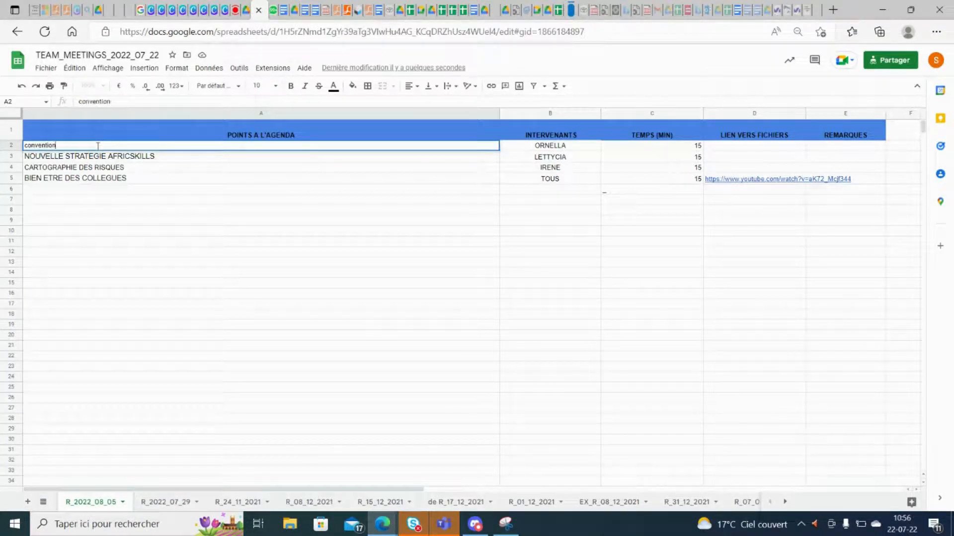
text(vention)
key(BackSpace)
key(BackSpace)
key(BackSpace)
key(BackSpace)
key(BackSpace)
key(BackSpace)
key(BackSpace)
text(CONVE)
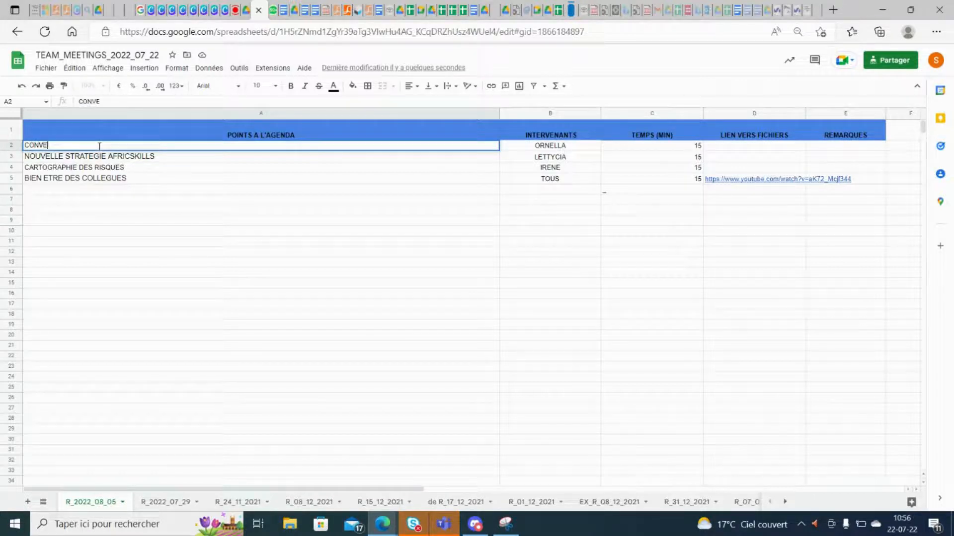
text(NTION)
Clear the copied presenters from B2:B5 under INTERVENANTS on the R_2022_08_05 sheet.
click(543, 150)
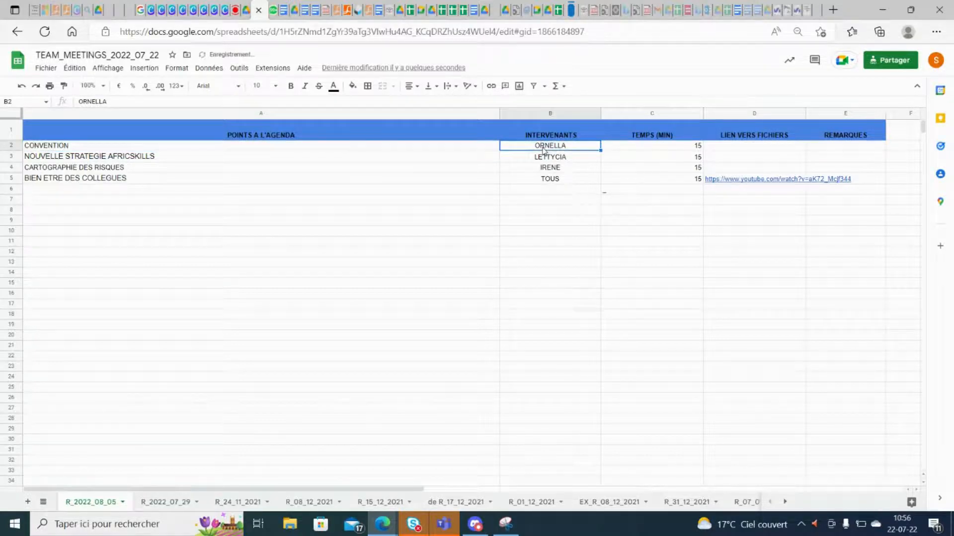
key(BackSpace)
key(Return)
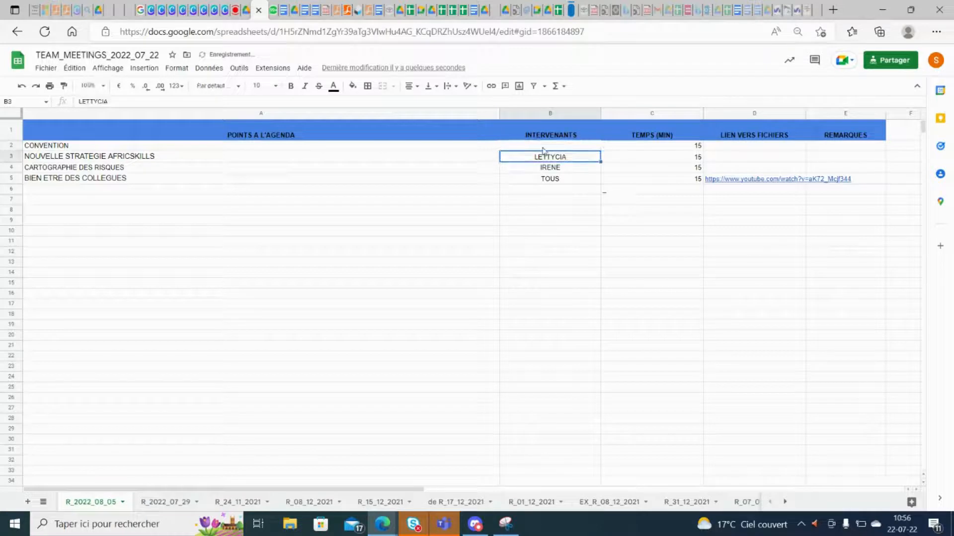
key(BackSpace)
key(Return)
key(BackSpace)
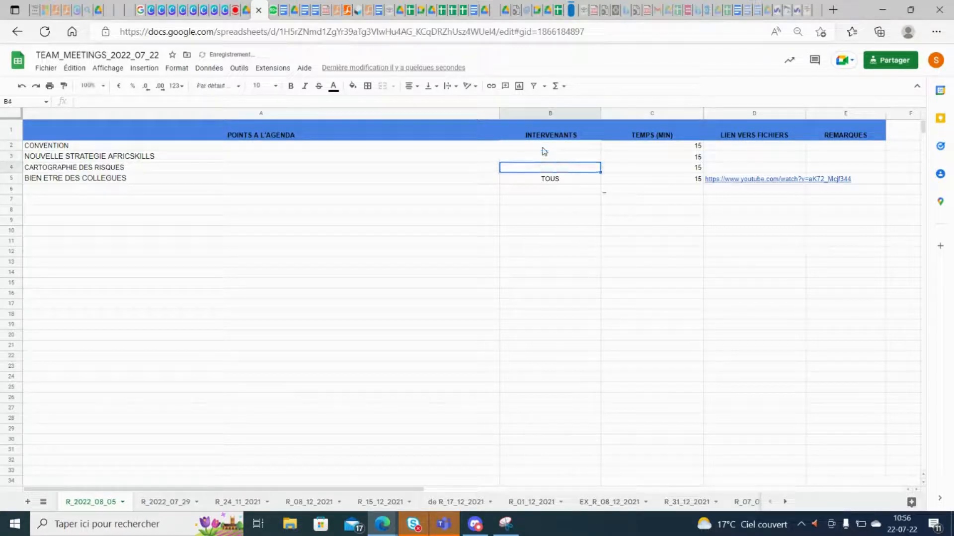
key(Return)
key(BackSpace)
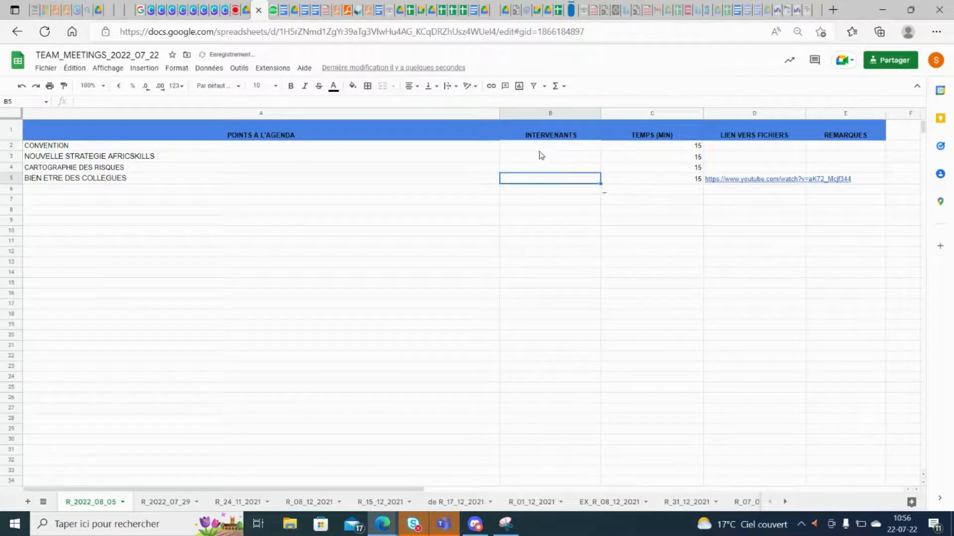
Look up the presenter of the convention point in the WhatsApp group and enter that first name in B2.
click(538, 149)
click(273, 10)
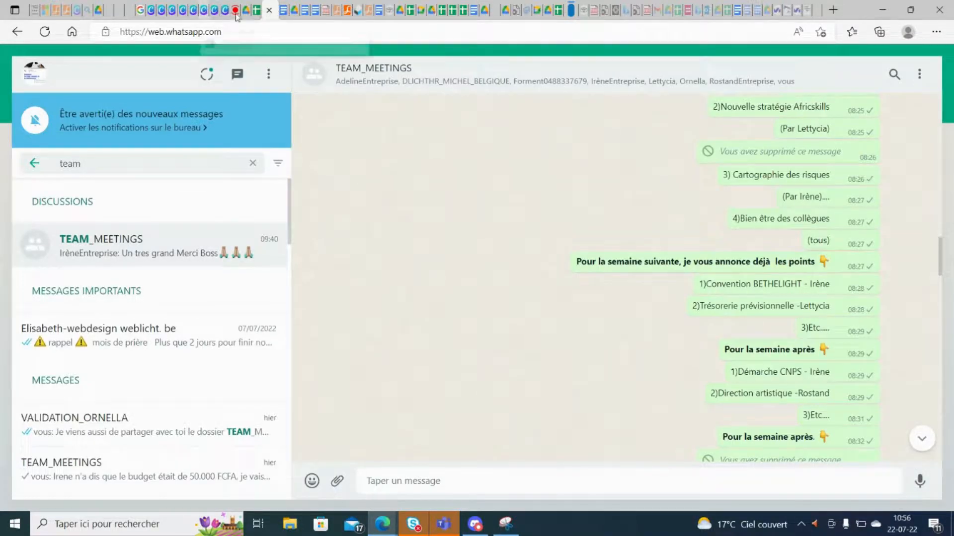
click(255, 10)
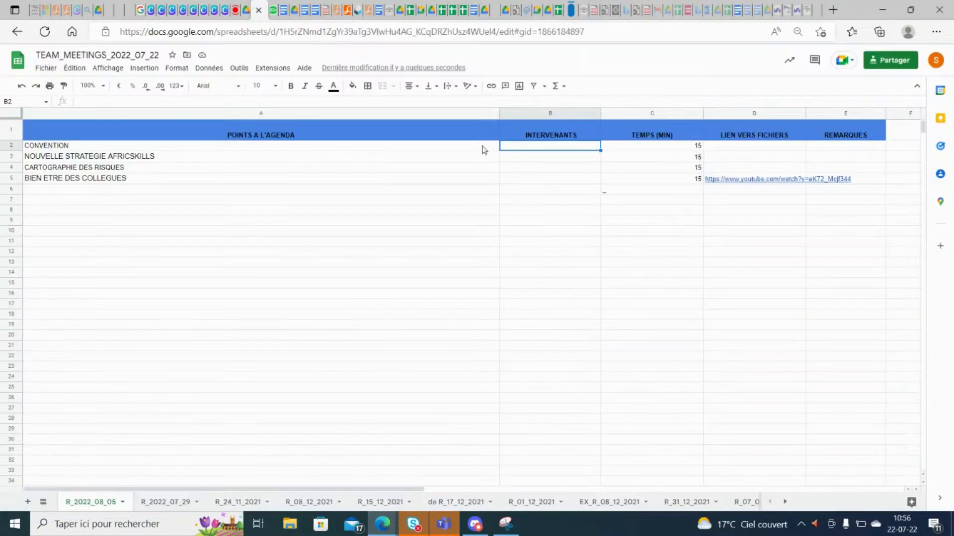
text(IRENE)
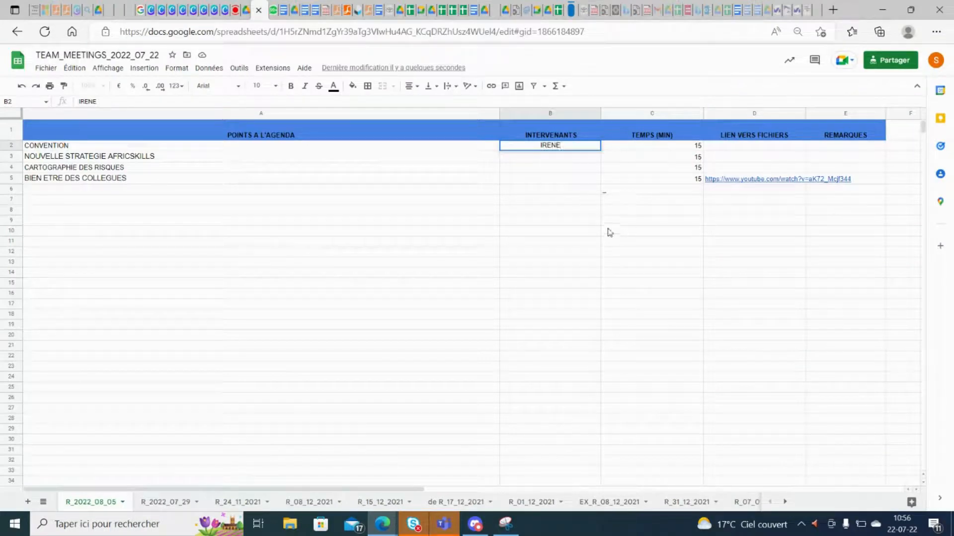
click(518, 182)
click(518, 159)
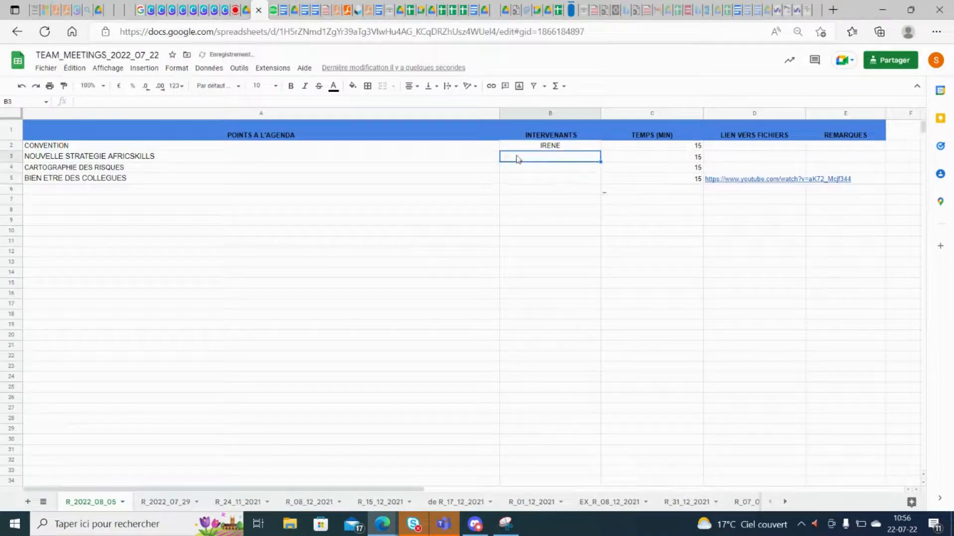
Recheck the WhatsApp group's points for that week and clear the copied agenda points from A4:A7.
click(181, 159)
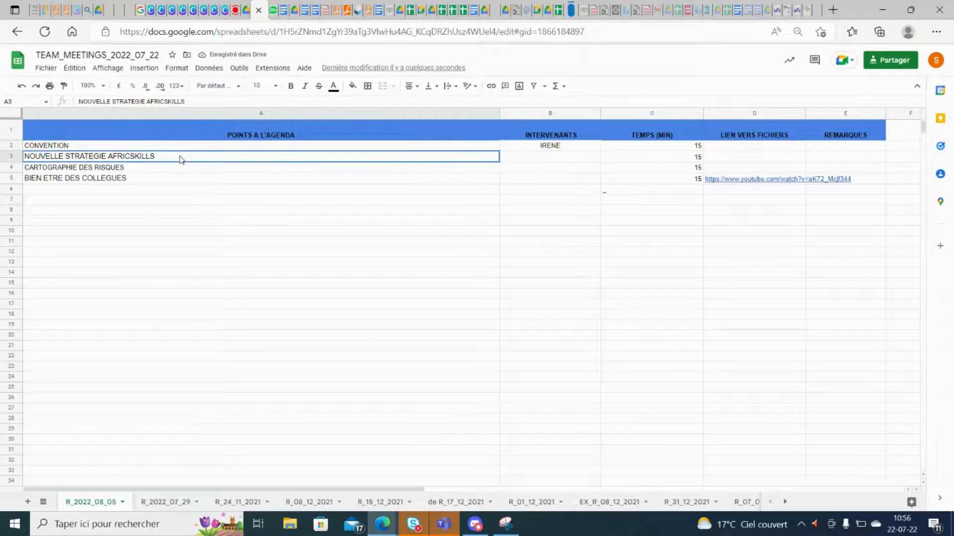
click(273, 11)
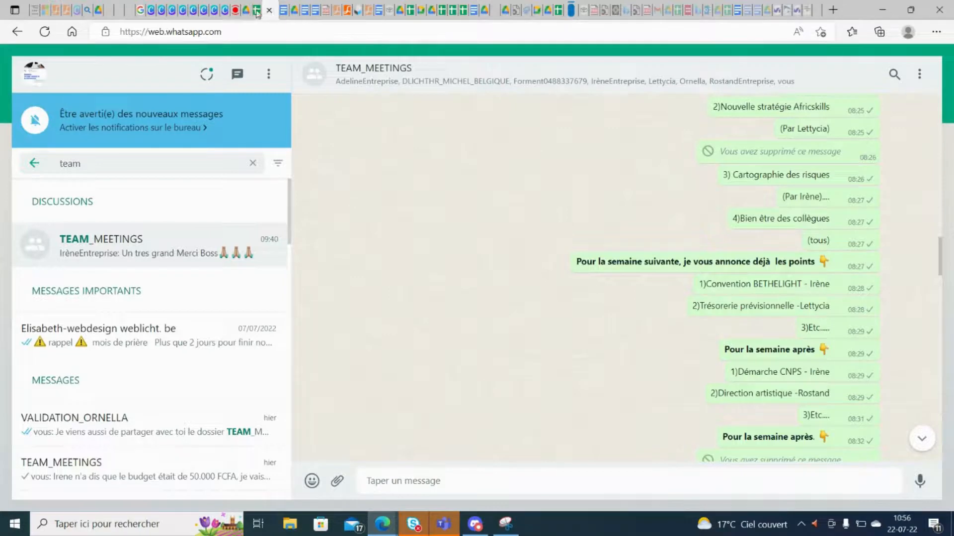
click(258, 11)
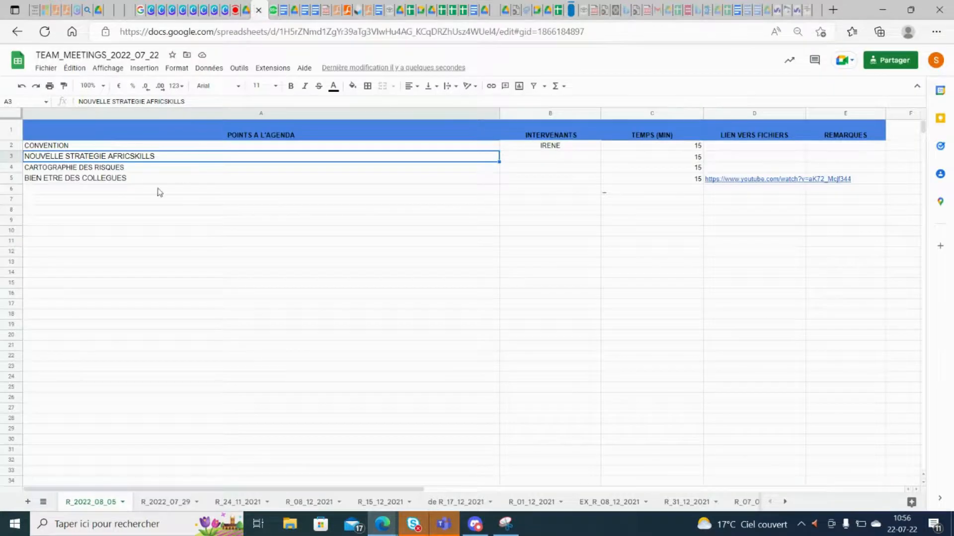
click(139, 197)
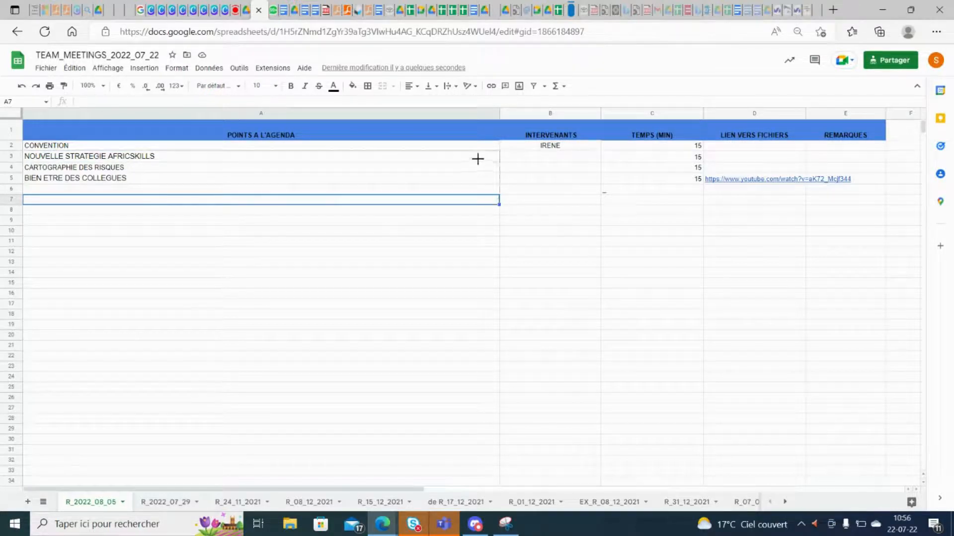
drag(474, 169, 478, 176)
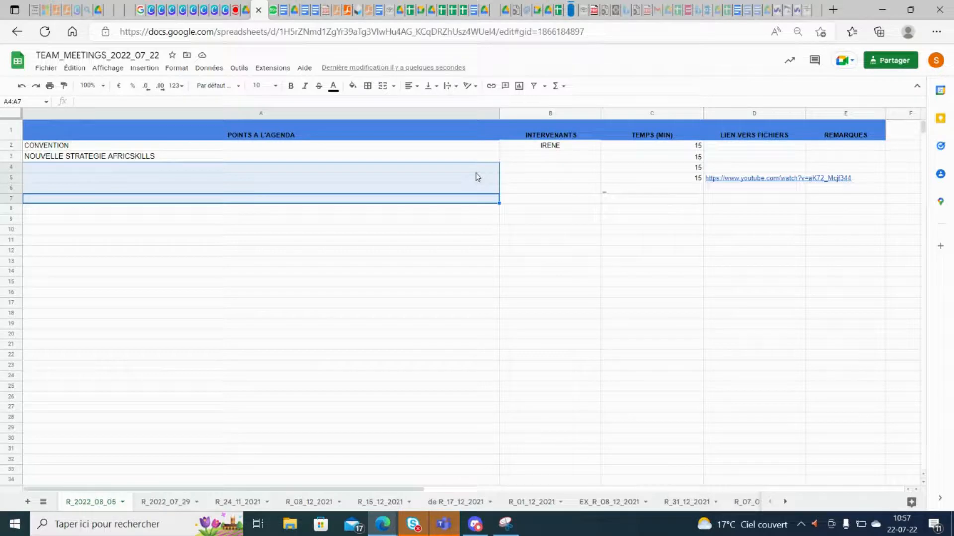
Copy the agenda points in A2:A5 of the R_2022_07_29 sheet.
click(164, 505)
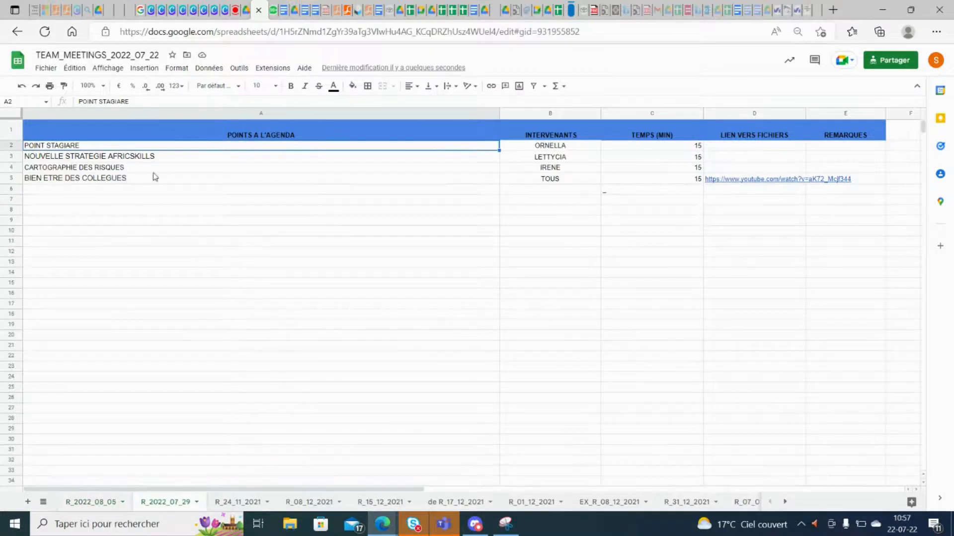
drag(147, 149, 140, 175)
right_click(140, 175)
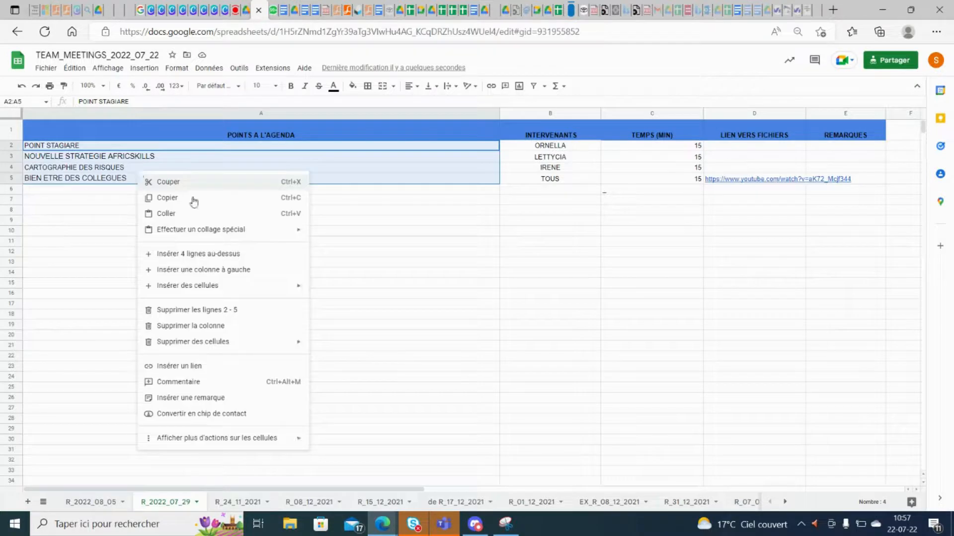
click(204, 198)
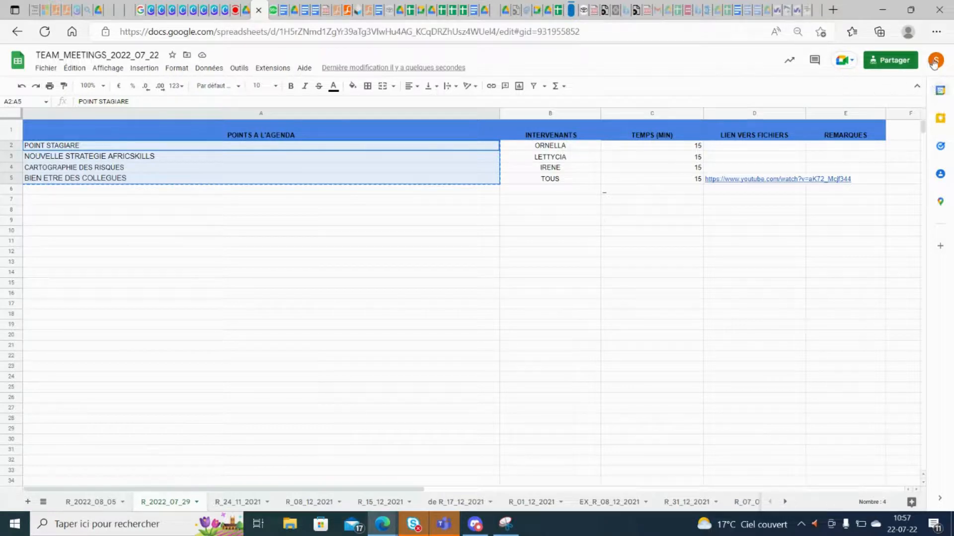
Switch to Google Agenda, open the TEAM_MEETING event of Friday 22 July 2022 and paste the copied agenda points into its description.
click(305, 11)
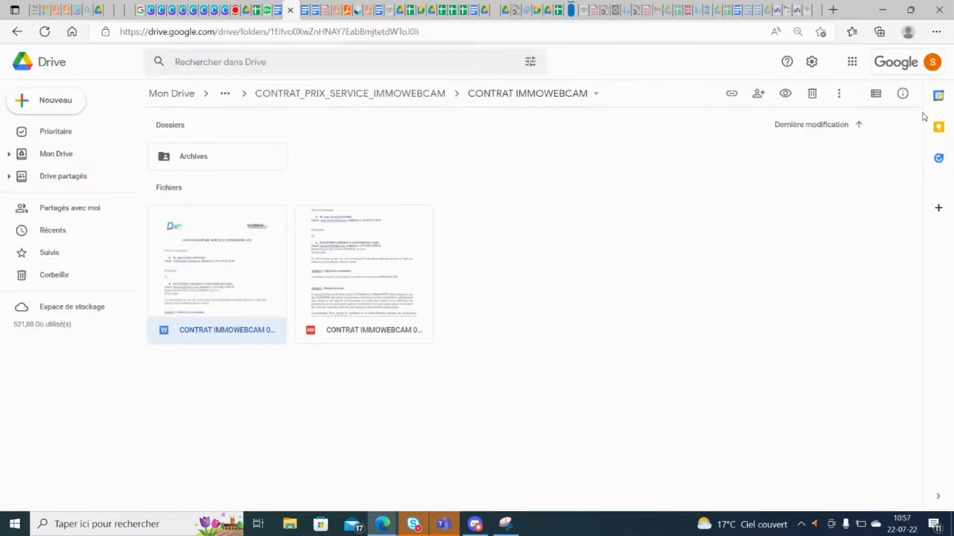
click(852, 63)
click(857, 213)
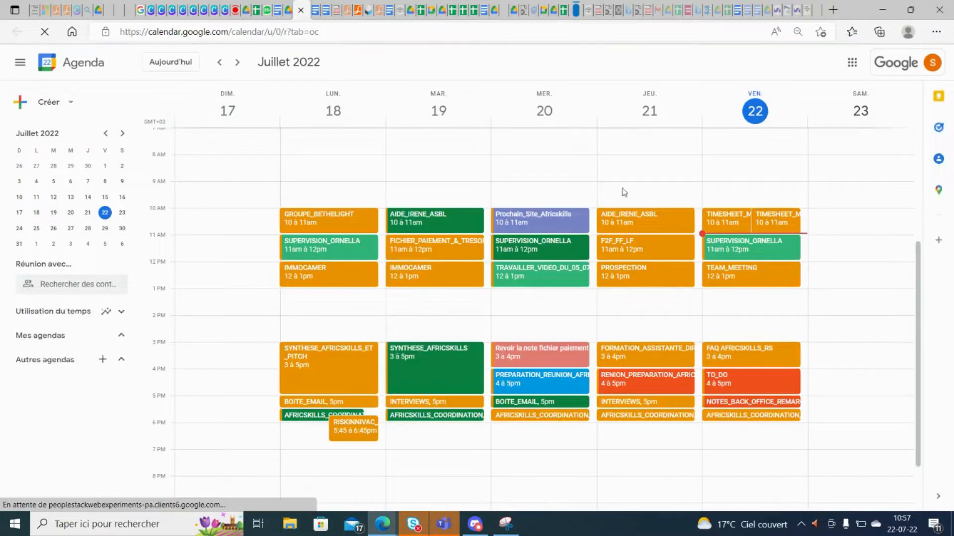
double_click(736, 279)
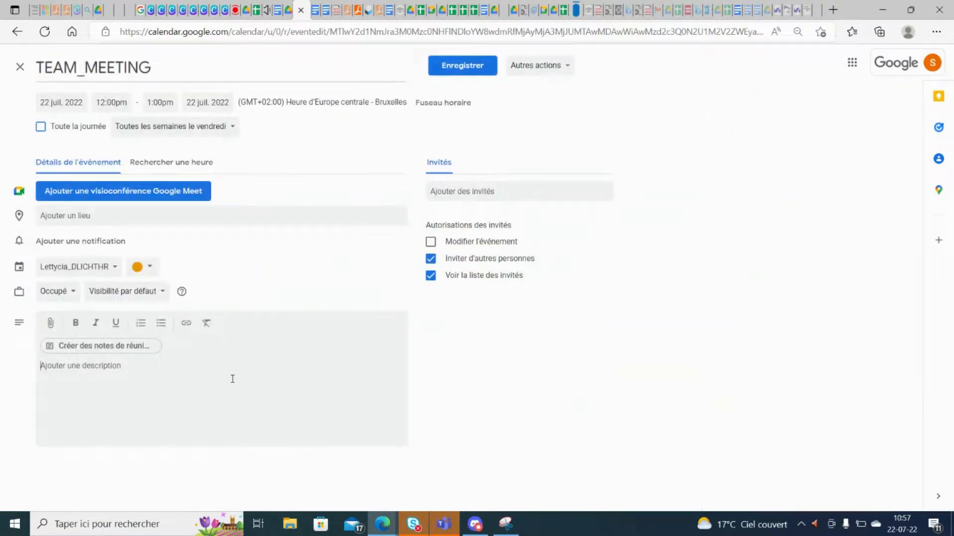
key(ctrl+v)
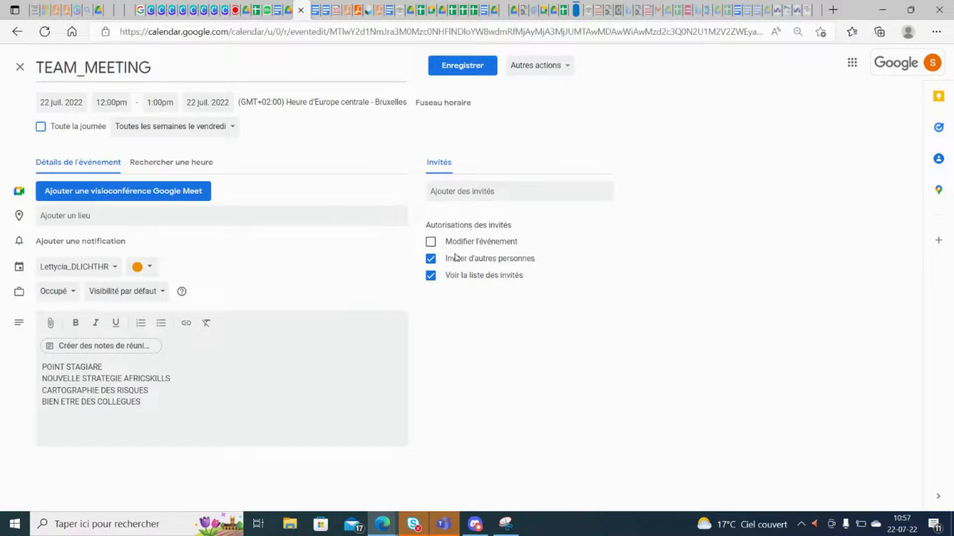
Rename the event as TEAM_MEETING-27_07_2022.
click(465, 192)
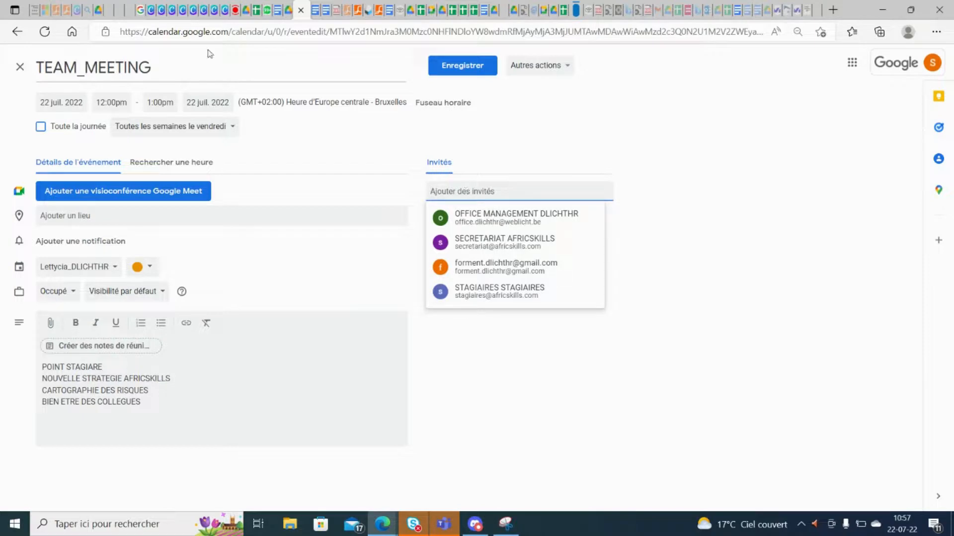
click(179, 68)
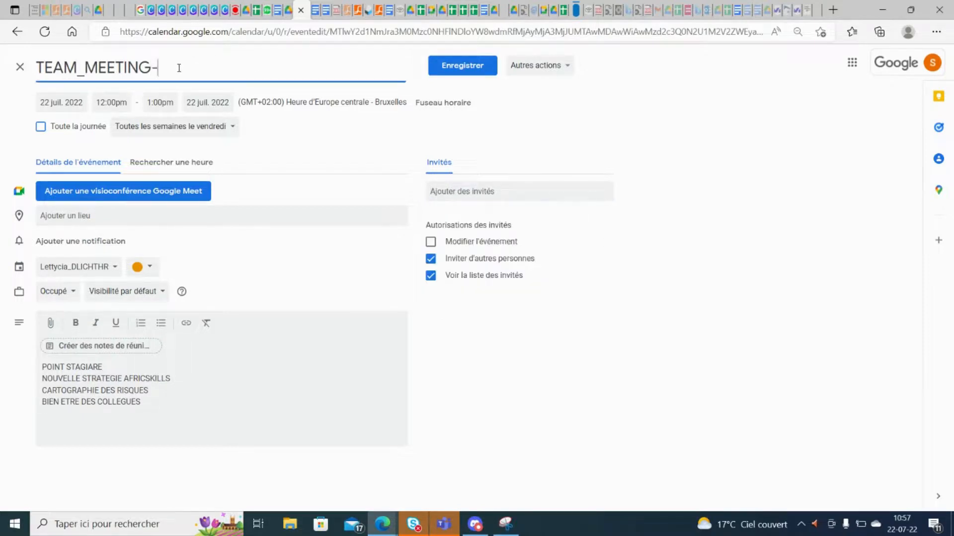
text(-é)
key(BackSpace)
key(BackSpace)
text(27)
key(BackSpace)
key(BackSpace)
key(BackSpace)
text(g)
key(BackSpace)
text(G)
text(-27)
text(_10)
text(7_2022)
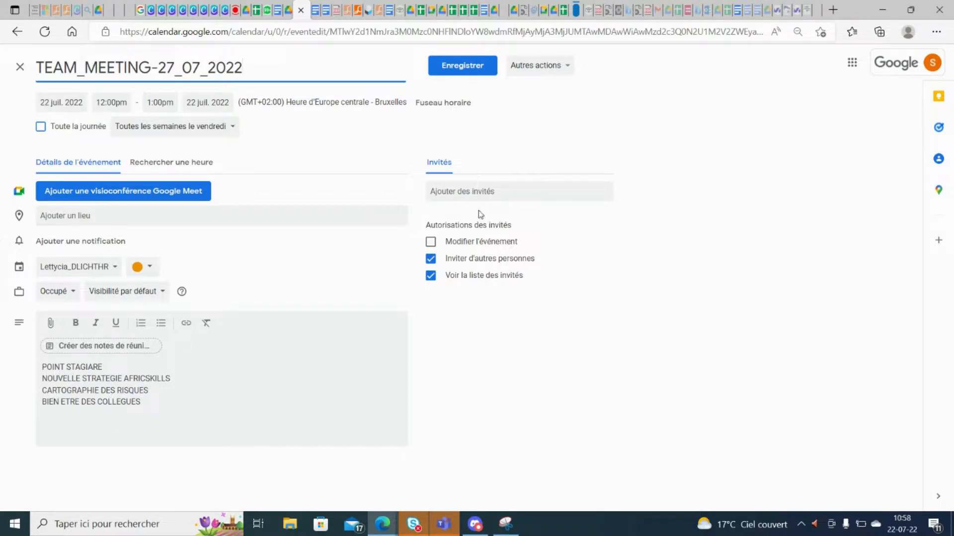
Invite the OFFICE MANAGEMENT DLICHTHR and STAGIAIRES STAGIAIRES accounts to the meeting.
click(478, 197)
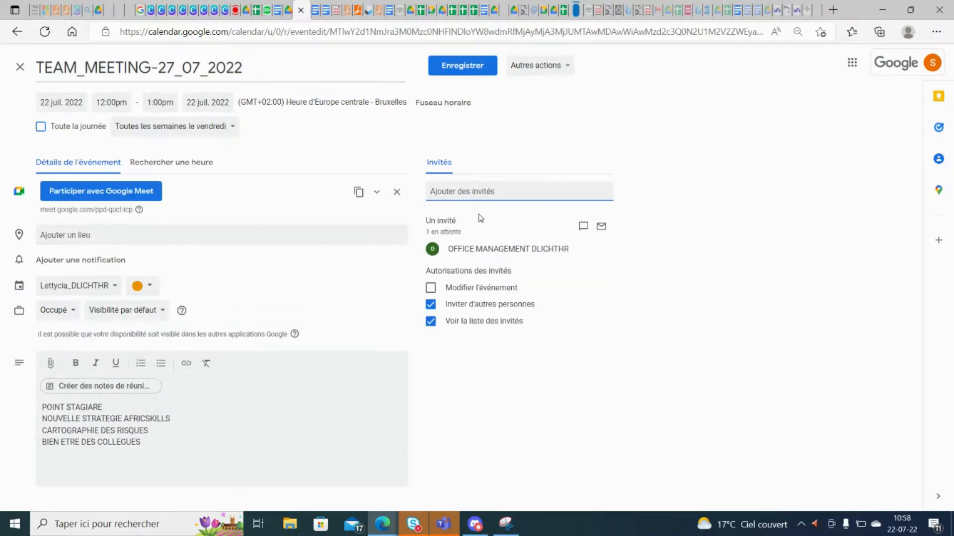
click(472, 189)
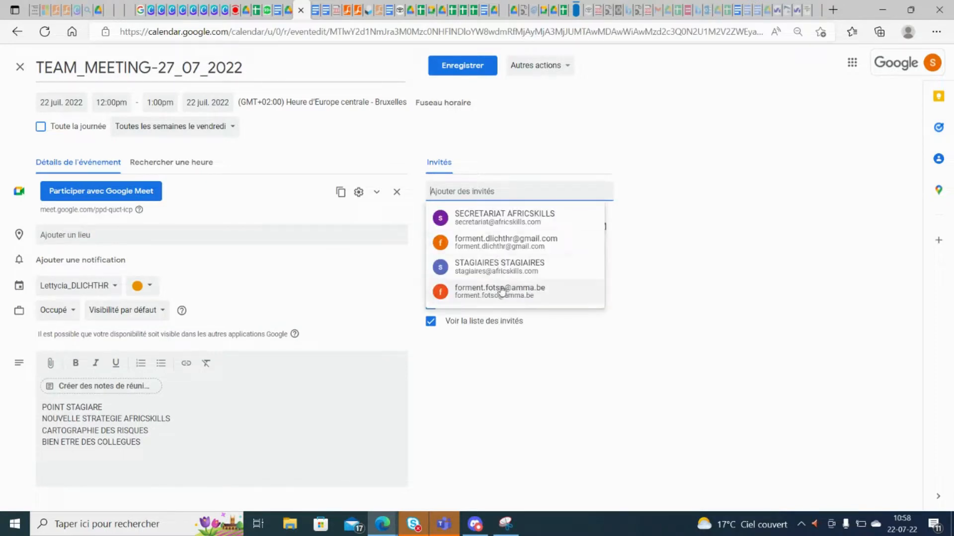
click(488, 271)
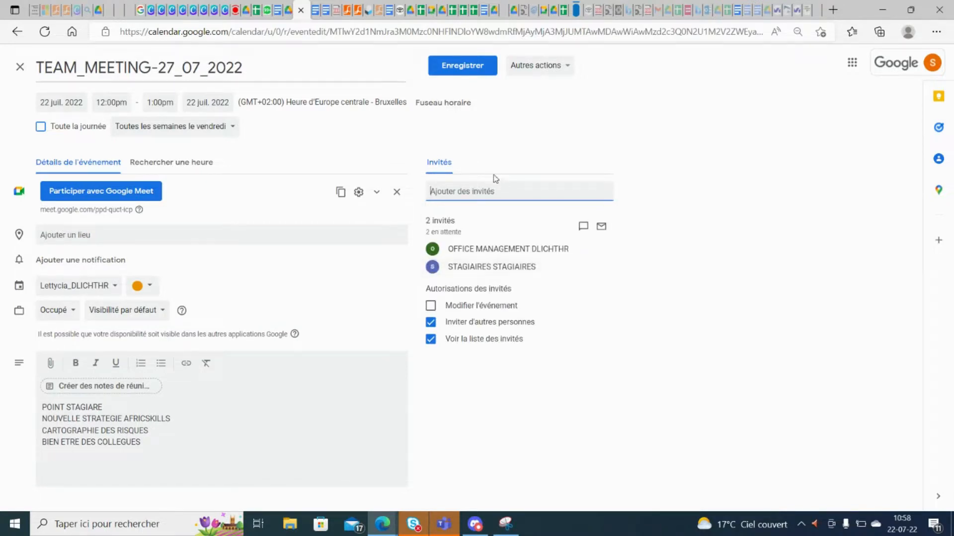